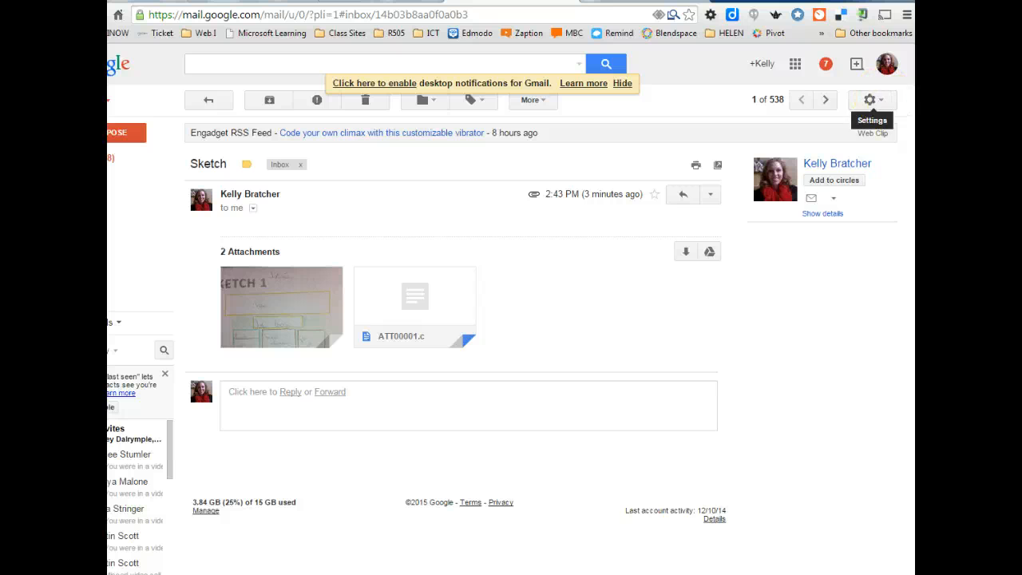
{"action": "left_click", "coordinate": [907, 14]}
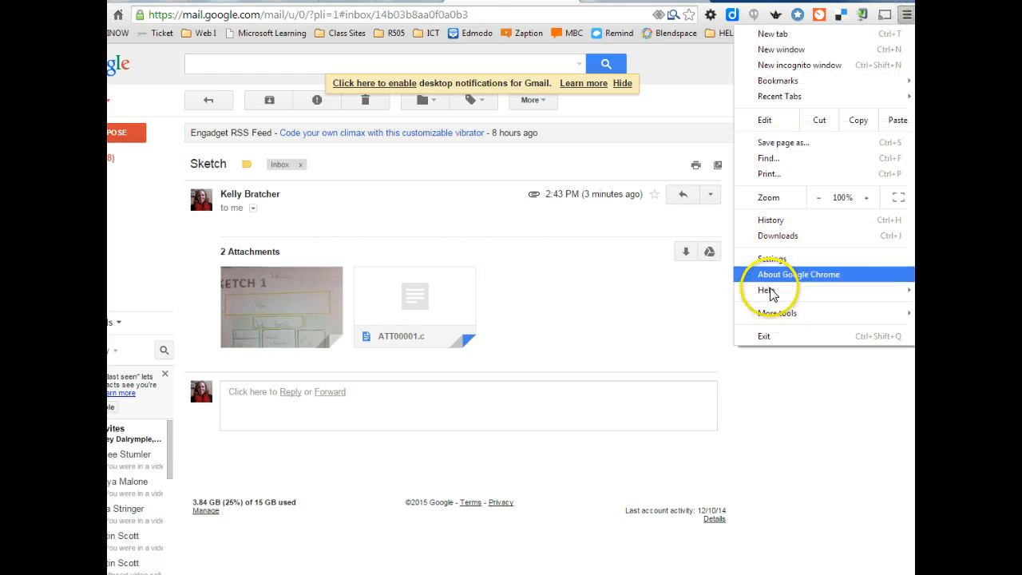
{"action": "left_click", "coordinate": [774, 257]}
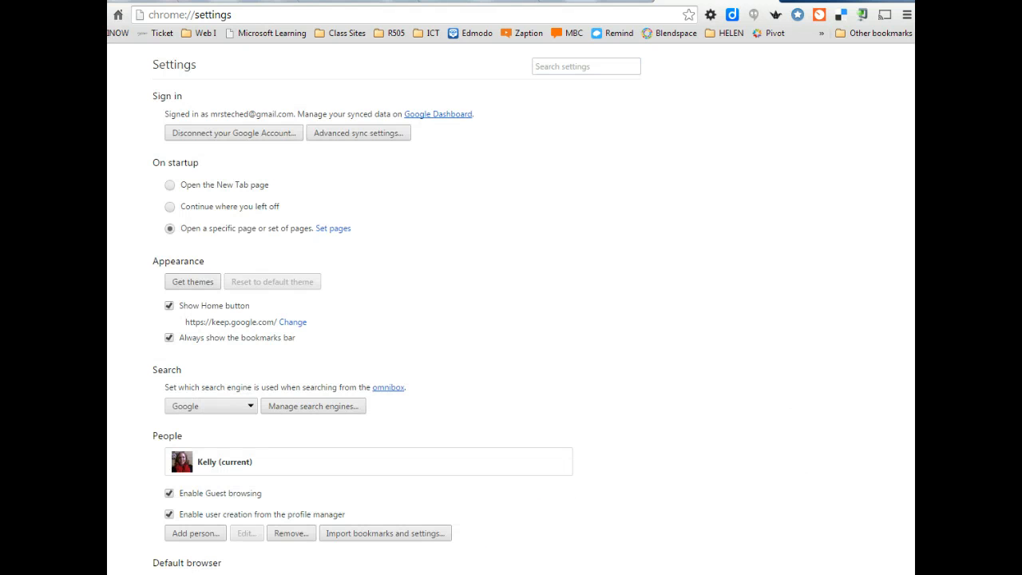
{"action": "scroll", "coordinate": [638, 410], "scroll_direction": "down", "scroll_amount": 10}
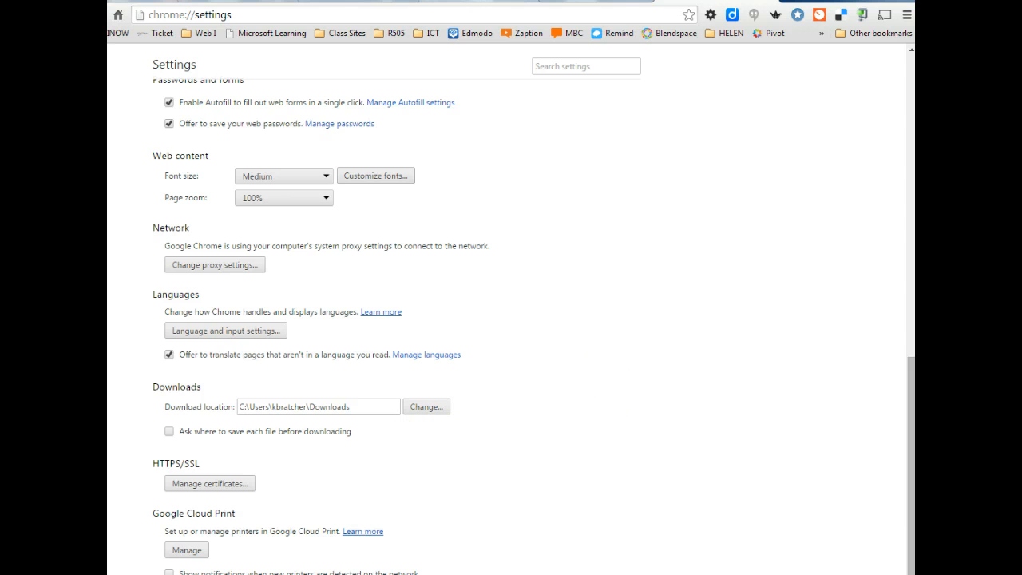
{"action": "left_click", "coordinate": [470, 0]}
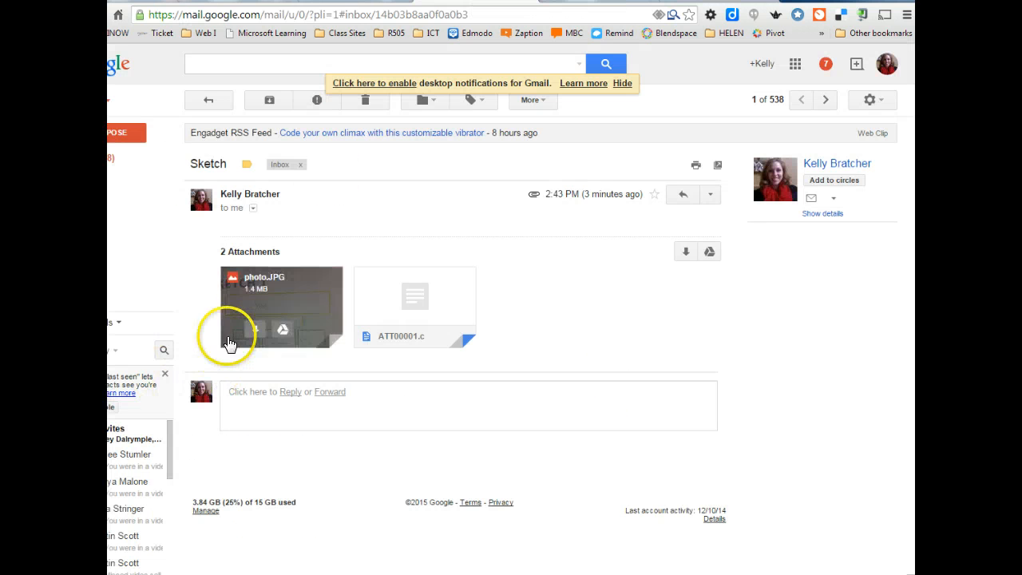
Step: Copy the Sketch message's website photo from the Gmail full-size viewer, then close the viewer
{"action": "left_click", "coordinate": [241, 332]}
{"action": "key", "text": "Escape"}
{"action": "left_click", "coordinate": [257, 331]}
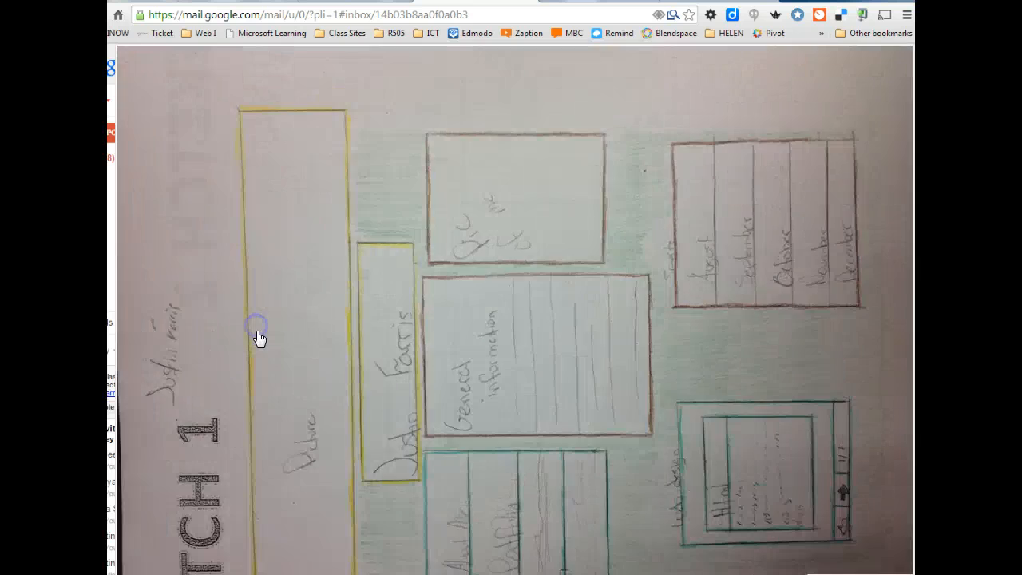
{"action": "key", "text": "Escape"}
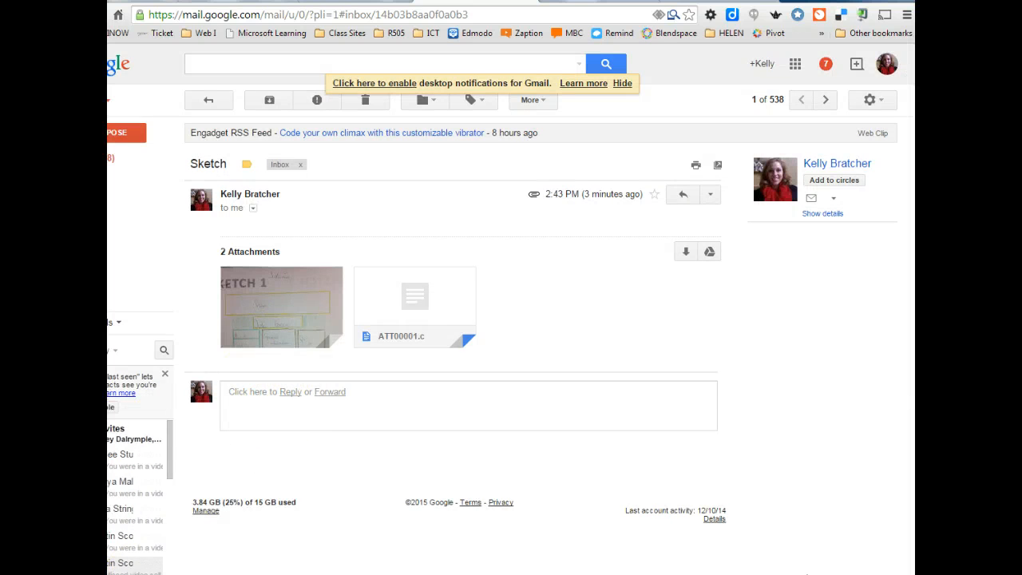
{"action": "left_click", "coordinate": [268, 326]}
{"action": "right_click", "coordinate": [283, 306]}
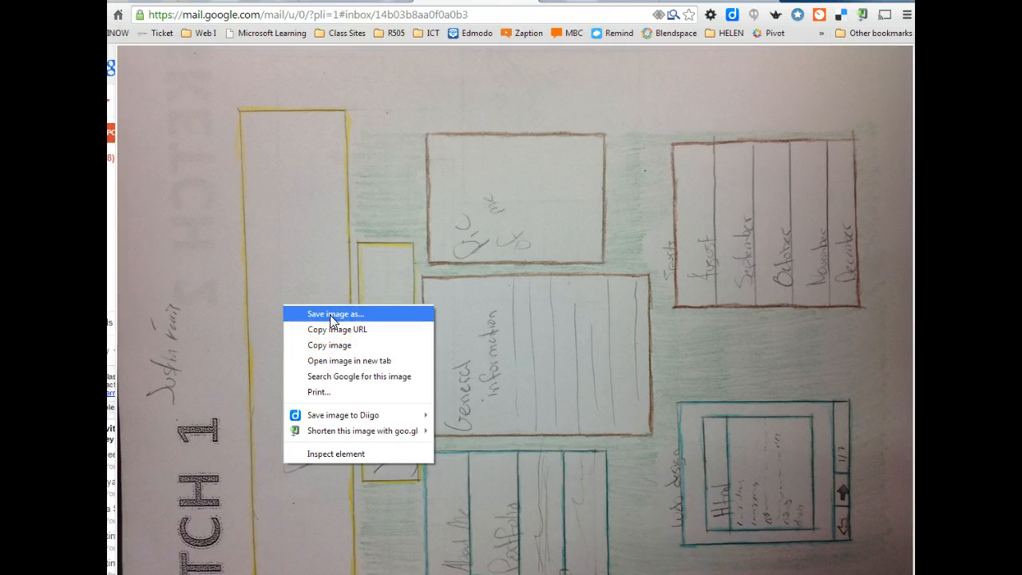
{"action": "left_click", "coordinate": [331, 345]}
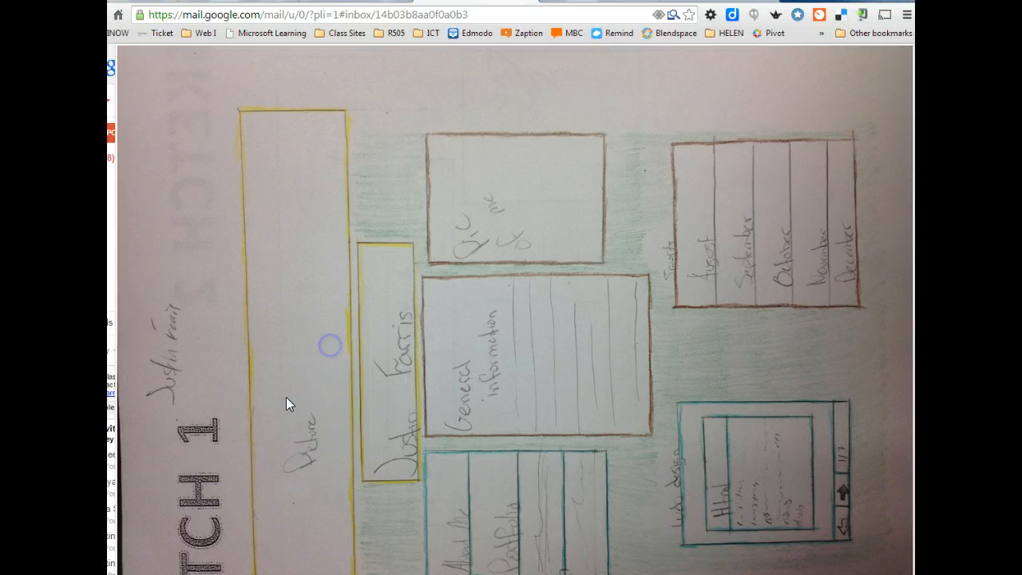
{"action": "key", "text": "Escape"}
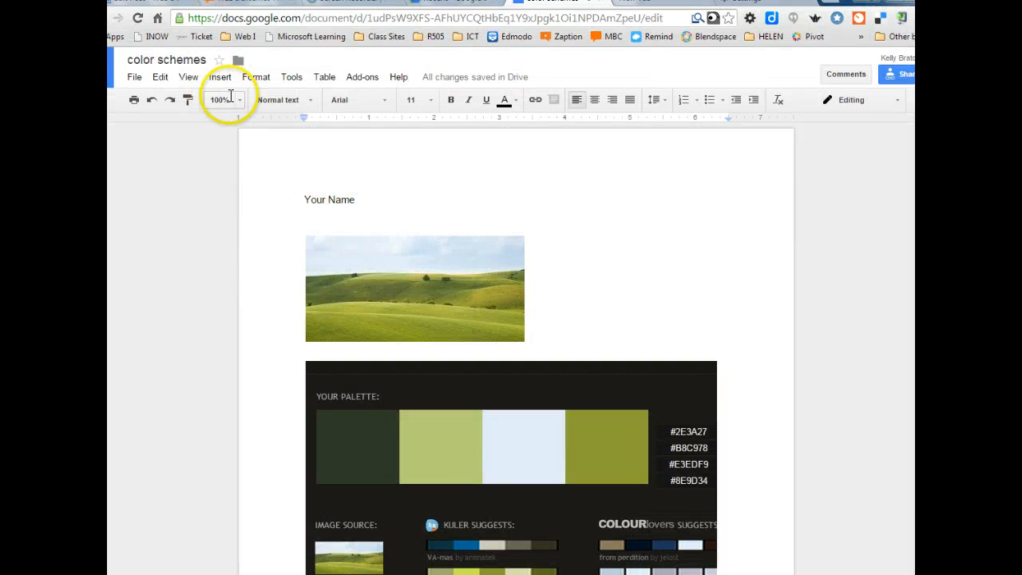
Step: Upload the sketch photo from Pictures > web into the color schemes document and rotate it upright
{"action": "left_click", "coordinate": [220, 80]}
{"action": "left_click", "coordinate": [241, 99]}
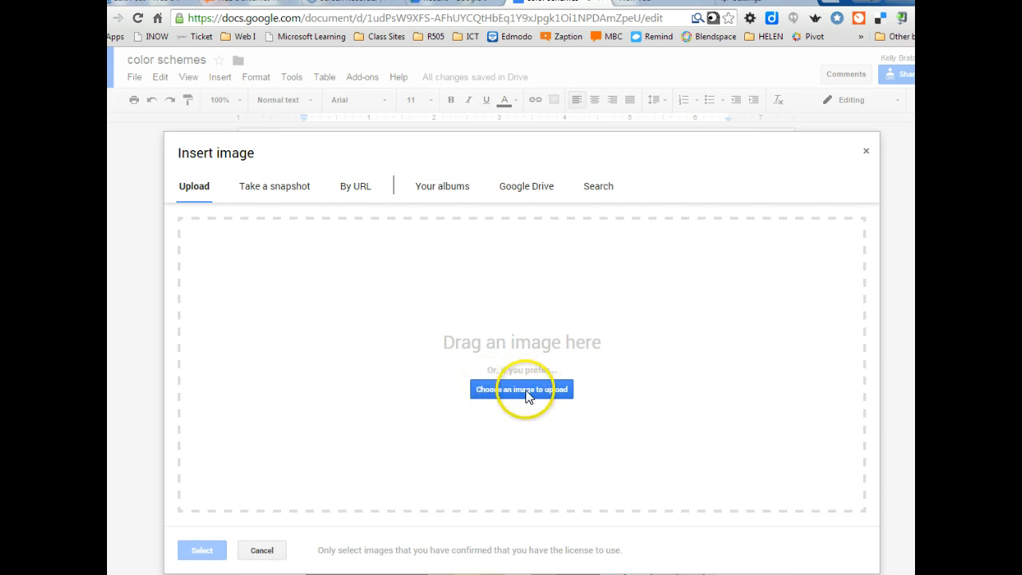
{"action": "left_click", "coordinate": [509, 391]}
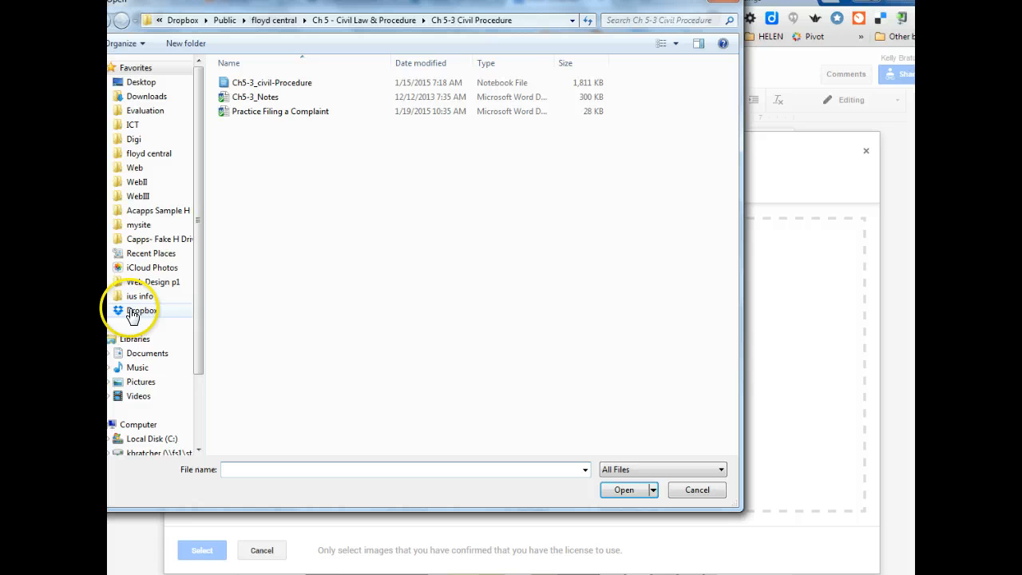
{"action": "left_click", "coordinate": [142, 384]}
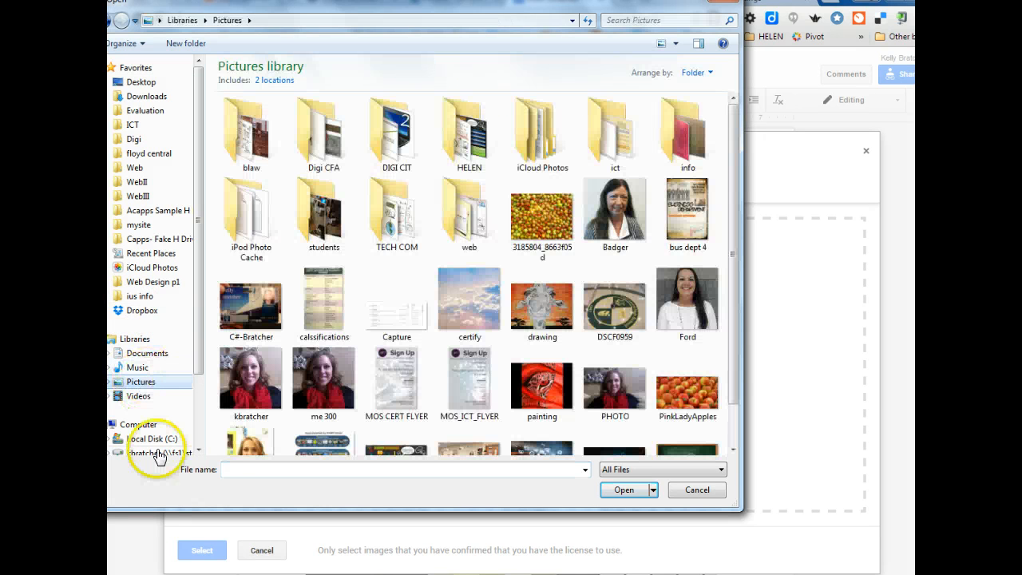
{"action": "double_click", "coordinate": [480, 215]}
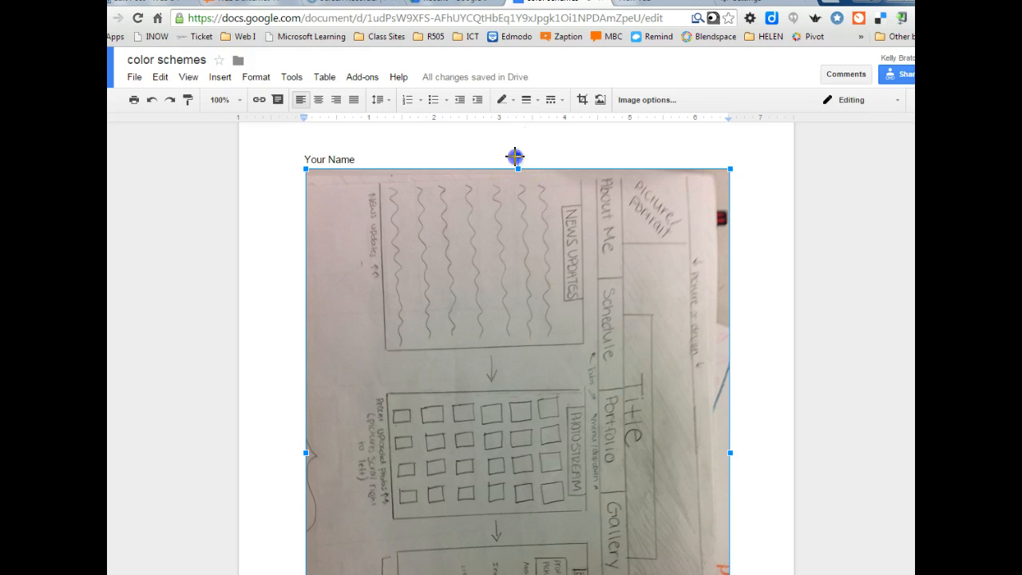
{"action": "mouse_move", "coordinate": [514, 155]}
{"action": "left_mouse_down"}
{"action": "mouse_move", "coordinate": [349, 333]}
{"action": "mouse_move", "coordinate": [317, 481]}
{"action": "mouse_move", "coordinate": [300, 463]}
{"action": "left_mouse_up"}
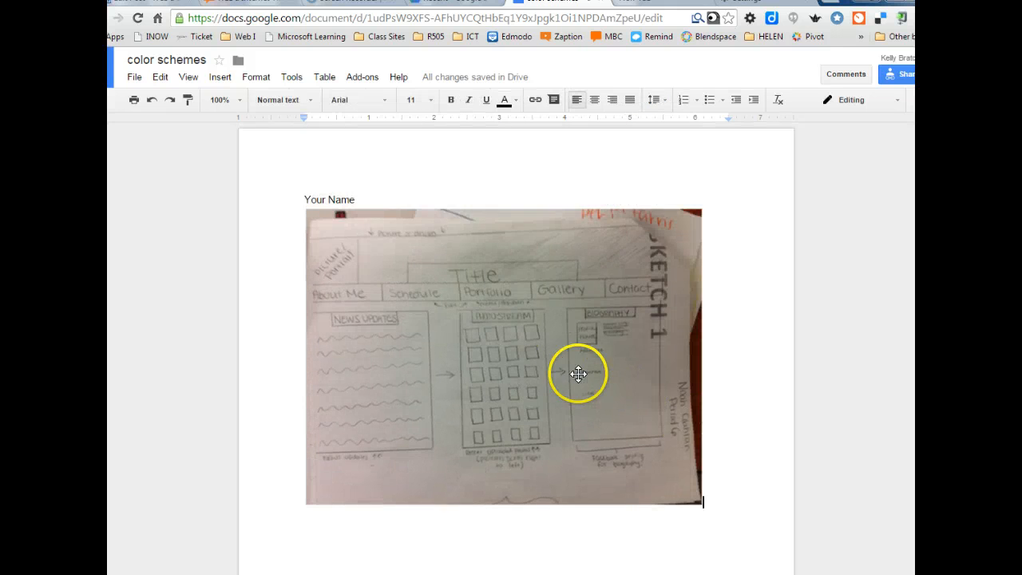
Step: Scroll the document and select the landscape photo and the colour palette image
{"action": "scroll", "coordinate": [590, 388], "scroll_direction": "down", "scroll_amount": 6}
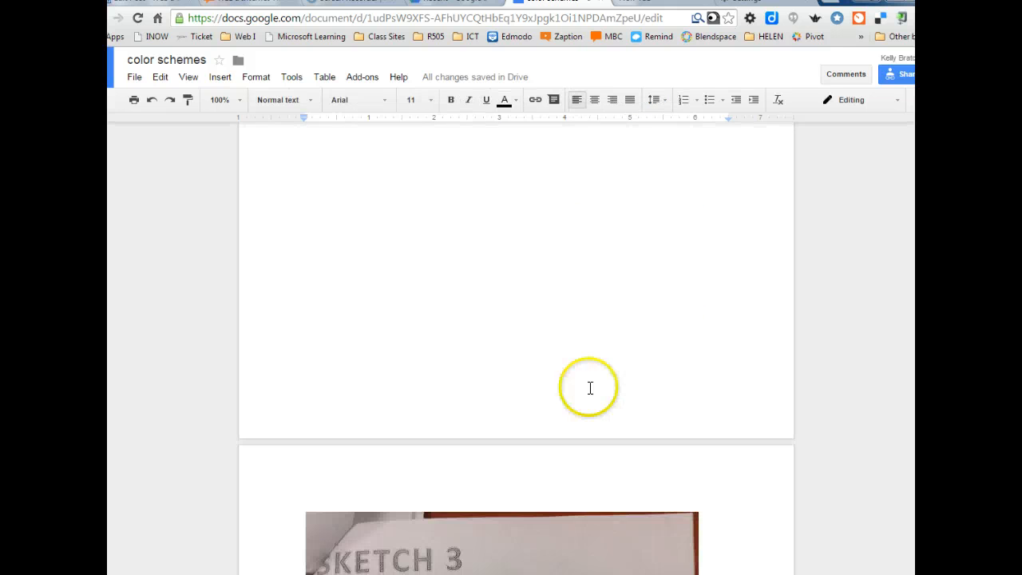
{"action": "scroll", "coordinate": [589, 387], "scroll_direction": "down", "scroll_amount": 10}
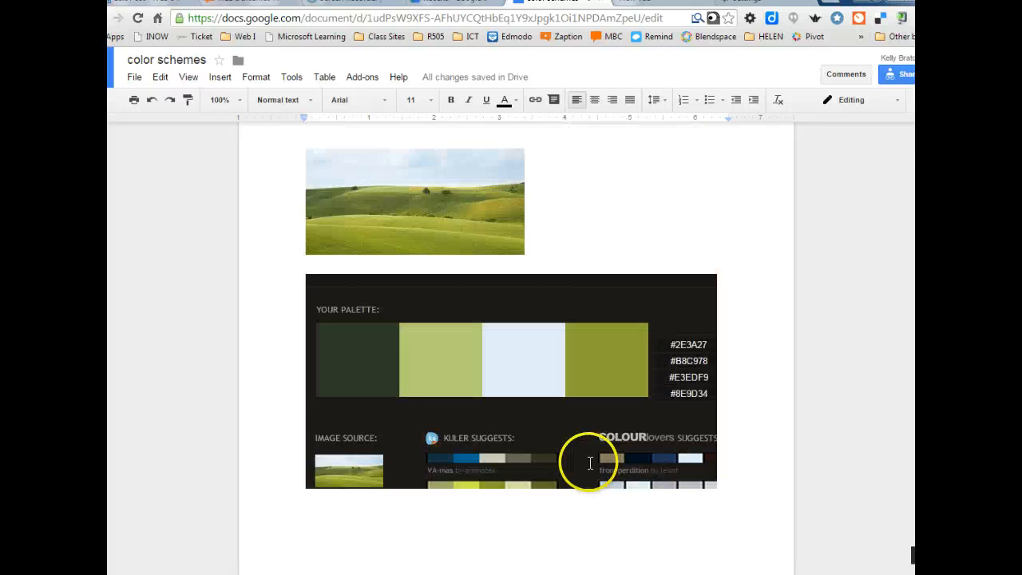
{"action": "scroll", "coordinate": [551, 435], "scroll_direction": "up", "scroll_amount": 3}
{"action": "left_click", "coordinate": [443, 342]}
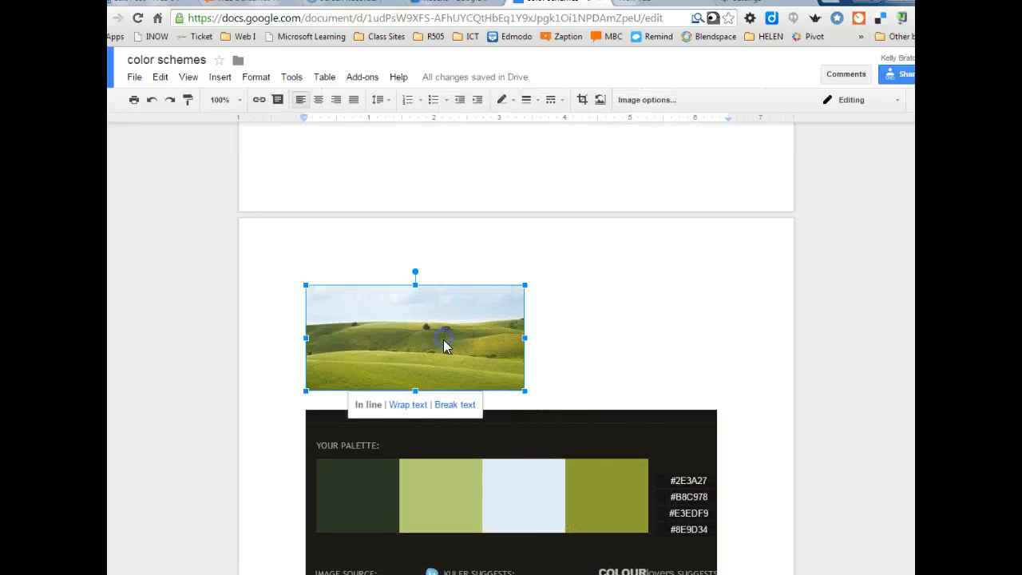
{"action": "left_click", "coordinate": [531, 476]}
{"action": "scroll", "coordinate": [543, 514], "scroll_direction": "down", "scroll_amount": 1}
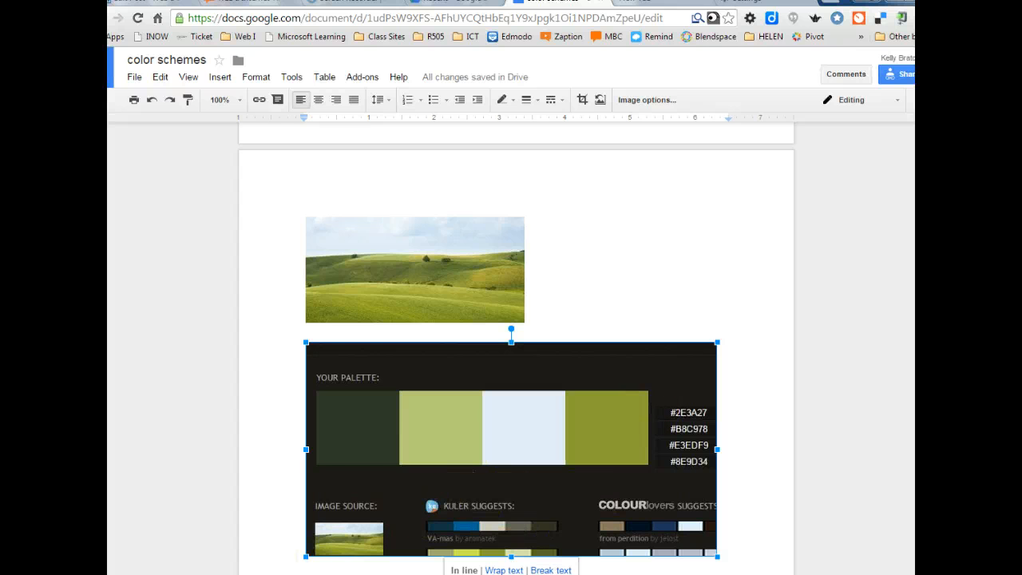
Step: Switch from Google Docs over to Adobe Photoshop CS6
{"action": "key", "text": "super"}
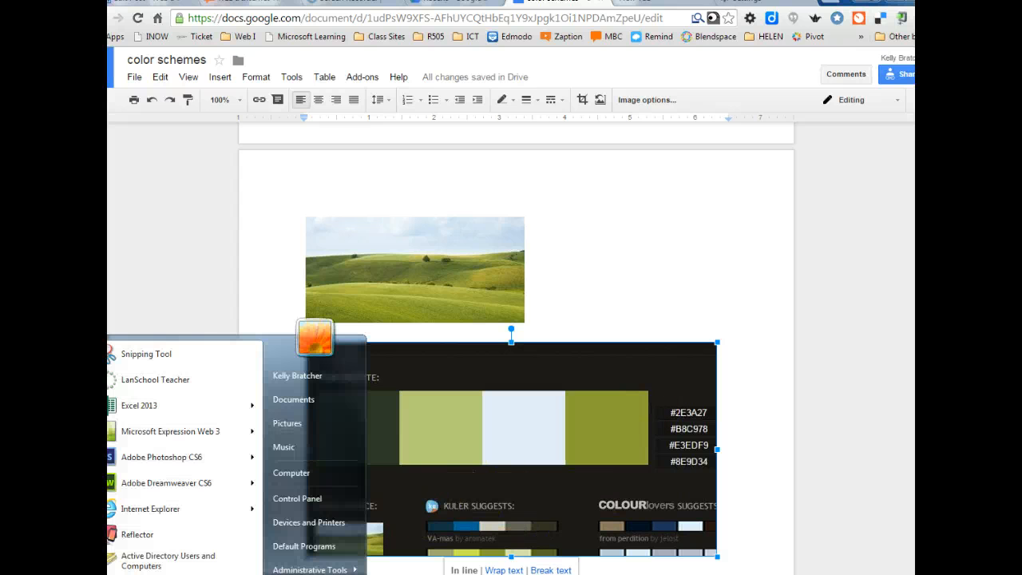
{"action": "key", "text": "Escape"}
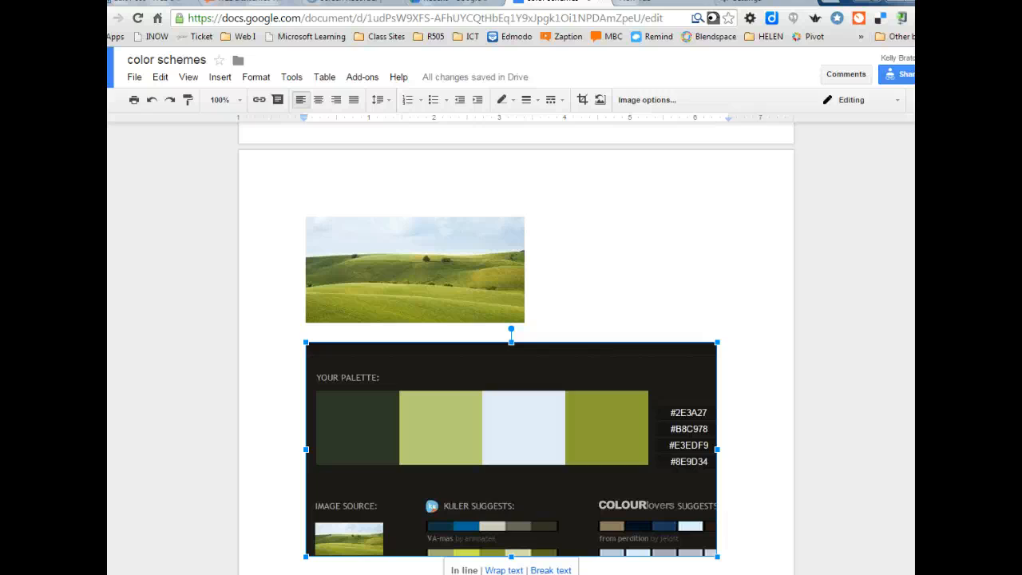
{"action": "left_click", "coordinate": [285, 150]}
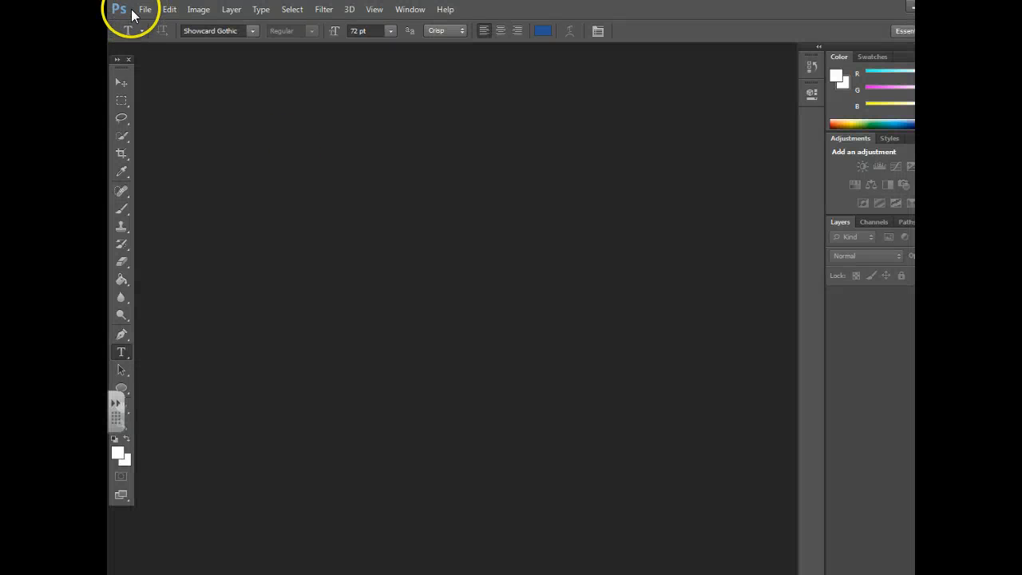
Step: Open the sketch photo IMG_0026.JPG from the students network drive
{"action": "left_click", "coordinate": [145, 10]}
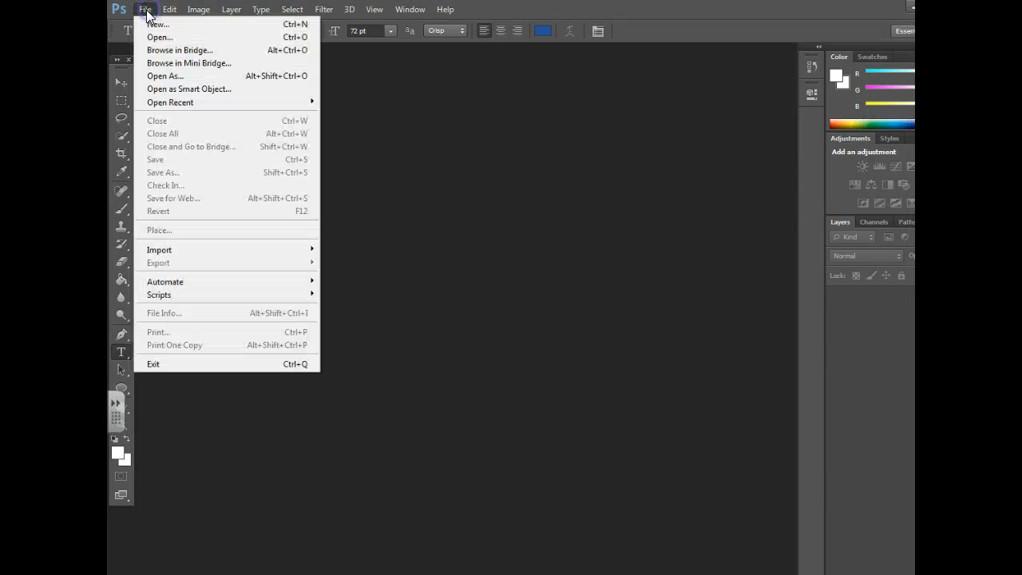
{"action": "left_click", "coordinate": [160, 36]}
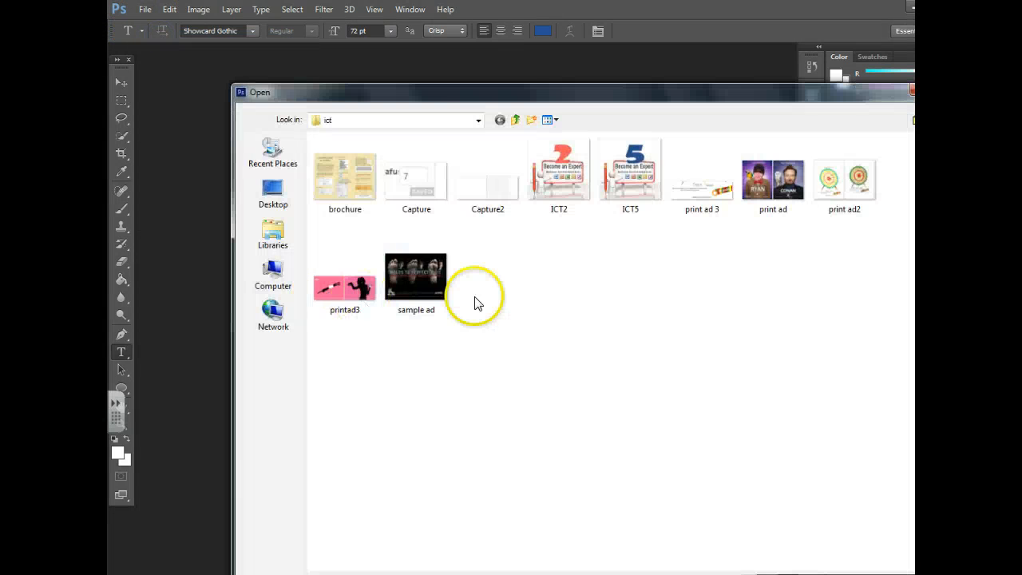
{"action": "left_click", "coordinate": [277, 280]}
{"action": "left_click", "coordinate": [353, 312]}
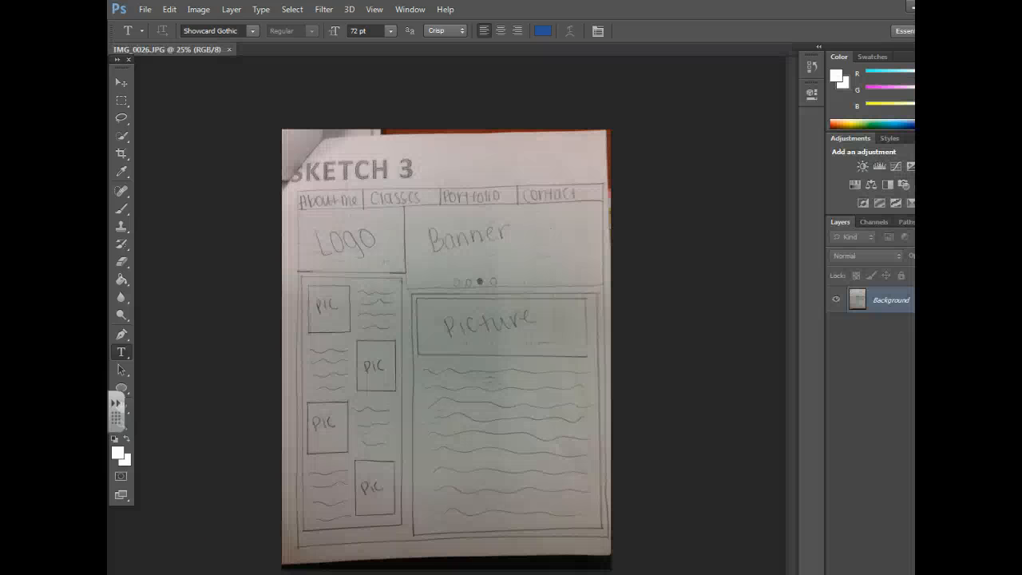
Step: Create a new blank 646×295 px document, Untitled-1
{"action": "left_click", "coordinate": [144, 10]}
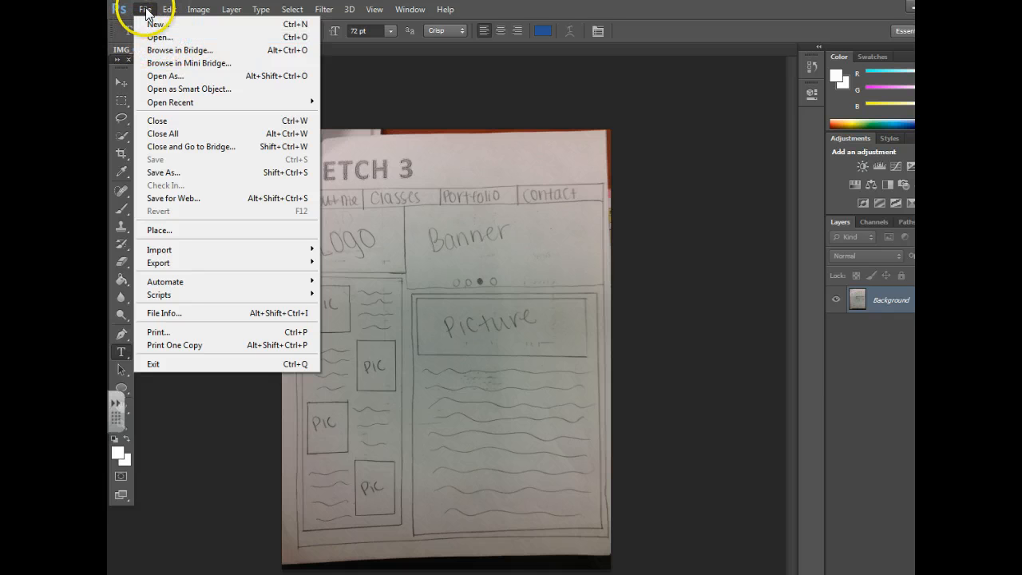
{"action": "left_click", "coordinate": [157, 26]}
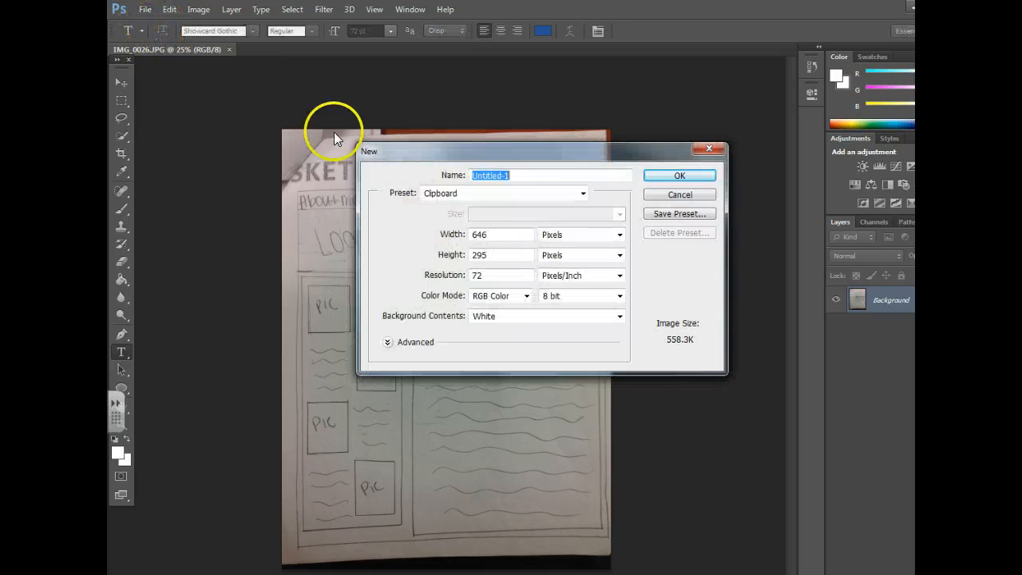
{"action": "left_click", "coordinate": [669, 173]}
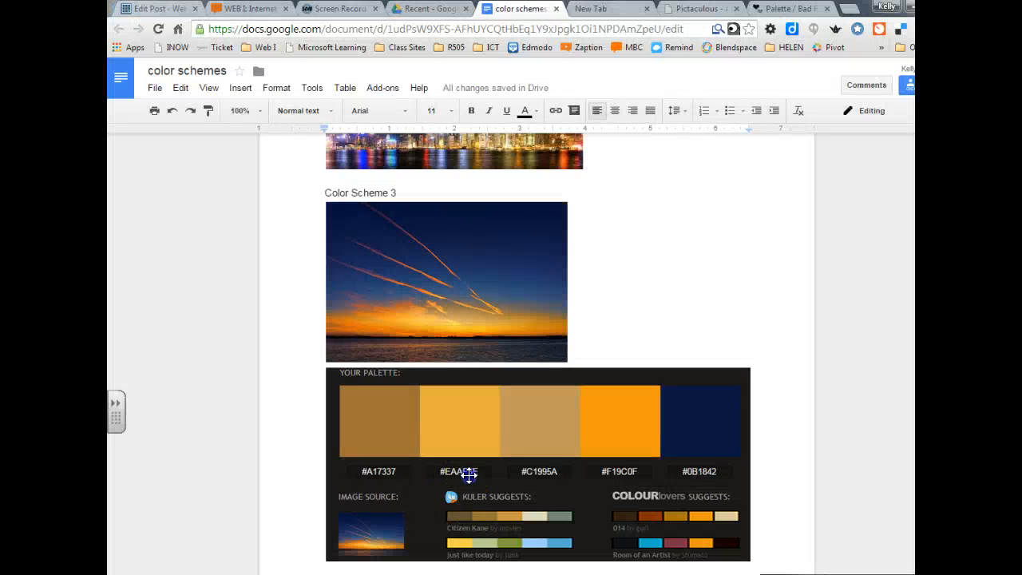
Step: Copy the colour palette image from the Google Doc
{"action": "left_click", "coordinate": [469, 474]}
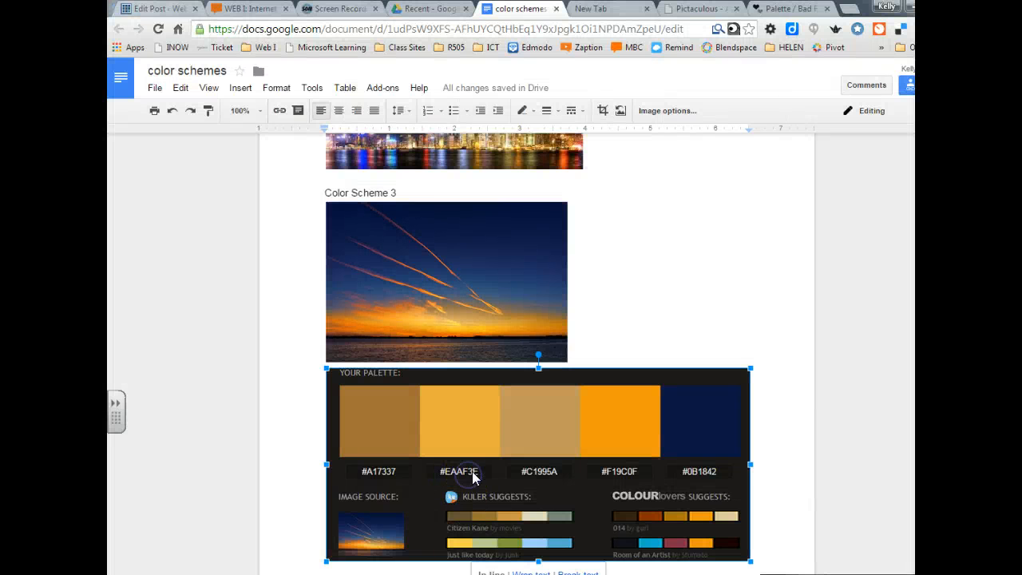
{"action": "right_click", "coordinate": [483, 470]}
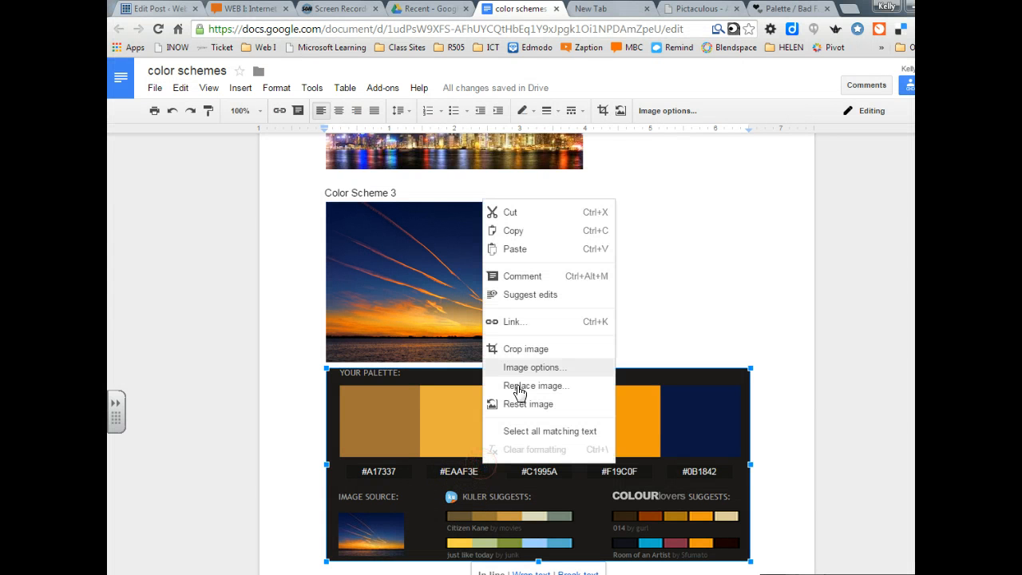
{"action": "left_click", "coordinate": [510, 230]}
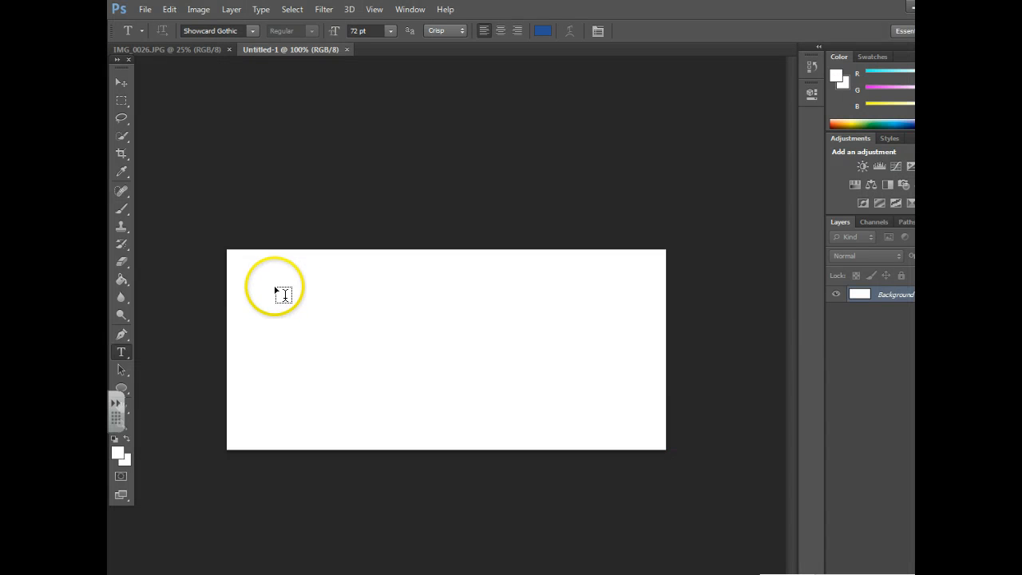
Step: Paste the copied palette swatches into Untitled-1 as Layer 1, checking the IMG_0026.JPG tab
{"action": "left_click", "coordinate": [175, 11]}
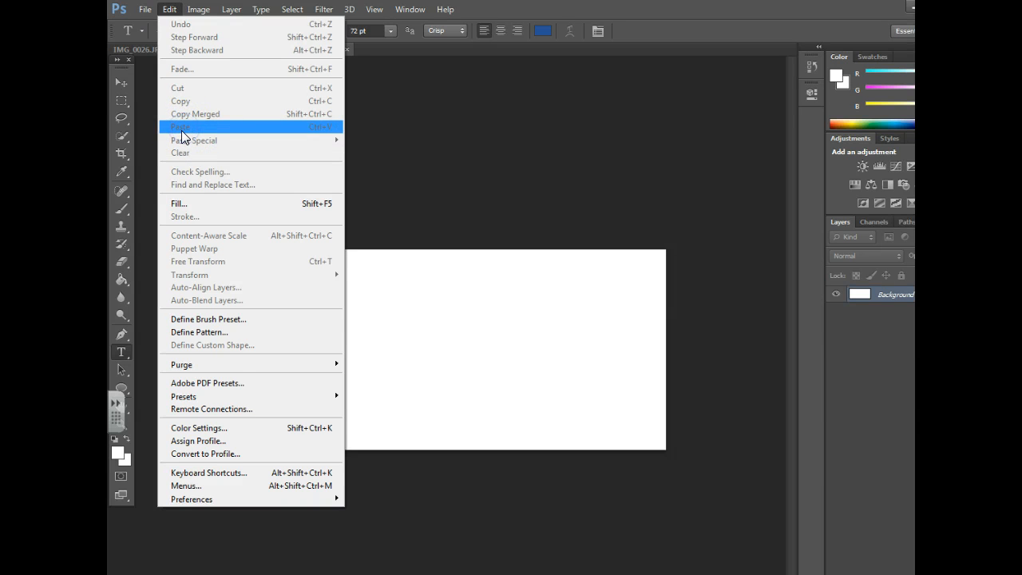
{"action": "left_click", "coordinate": [424, 295]}
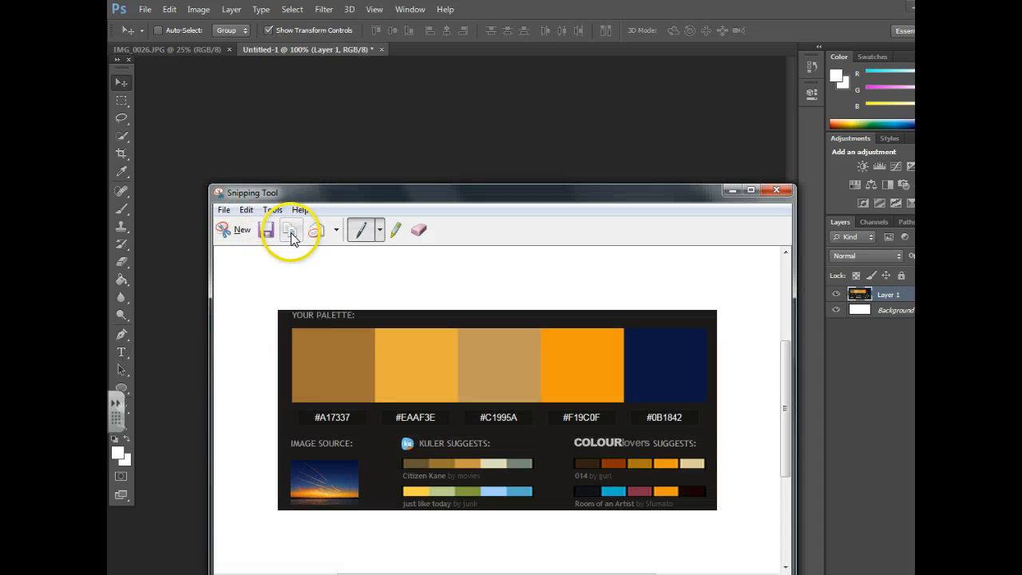
{"action": "left_click", "coordinate": [730, 190]}
{"action": "left_click", "coordinate": [170, 10]}
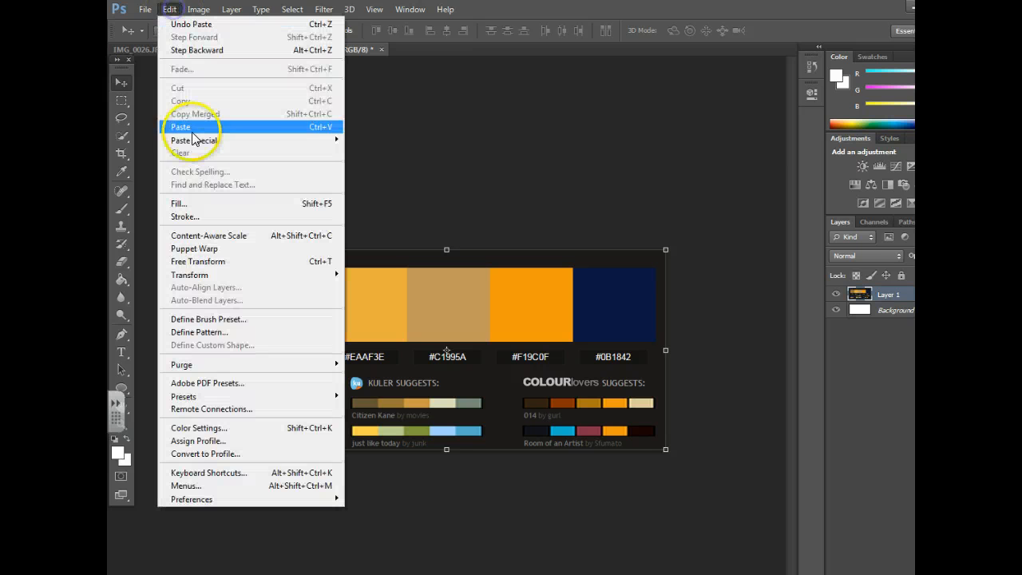
{"action": "left_click", "coordinate": [450, 296]}
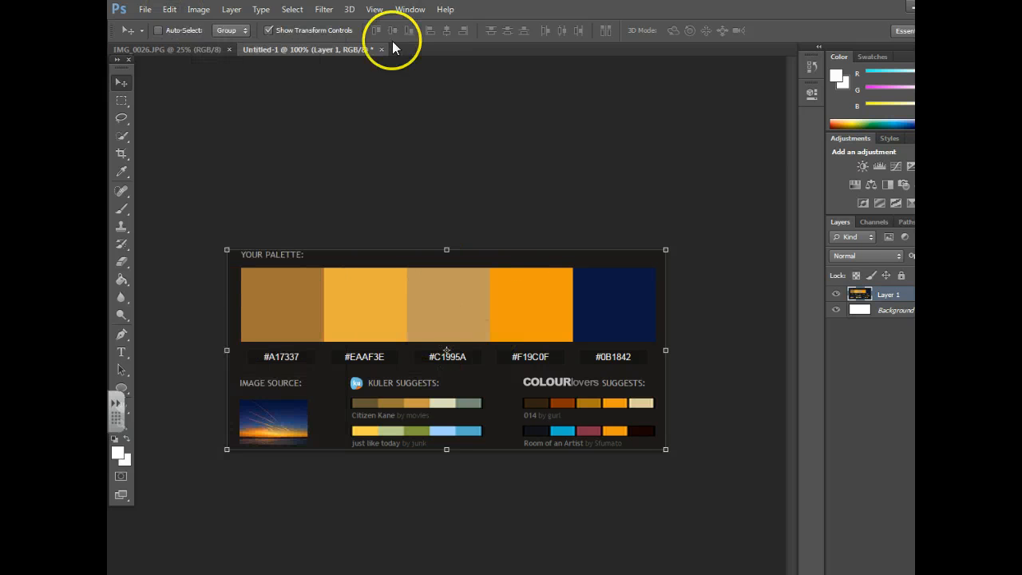
{"action": "left_click", "coordinate": [187, 49]}
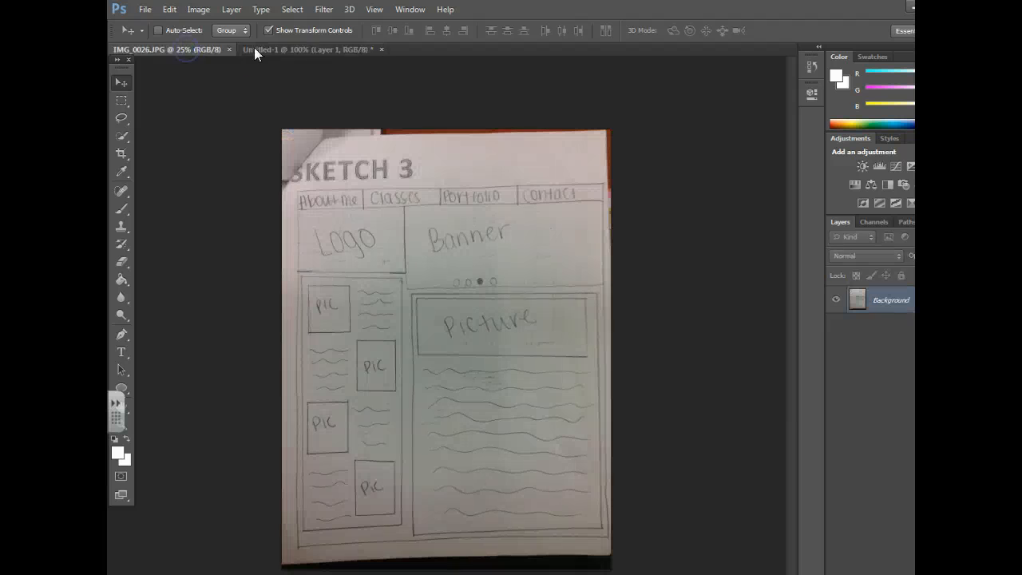
{"action": "left_click", "coordinate": [280, 50]}
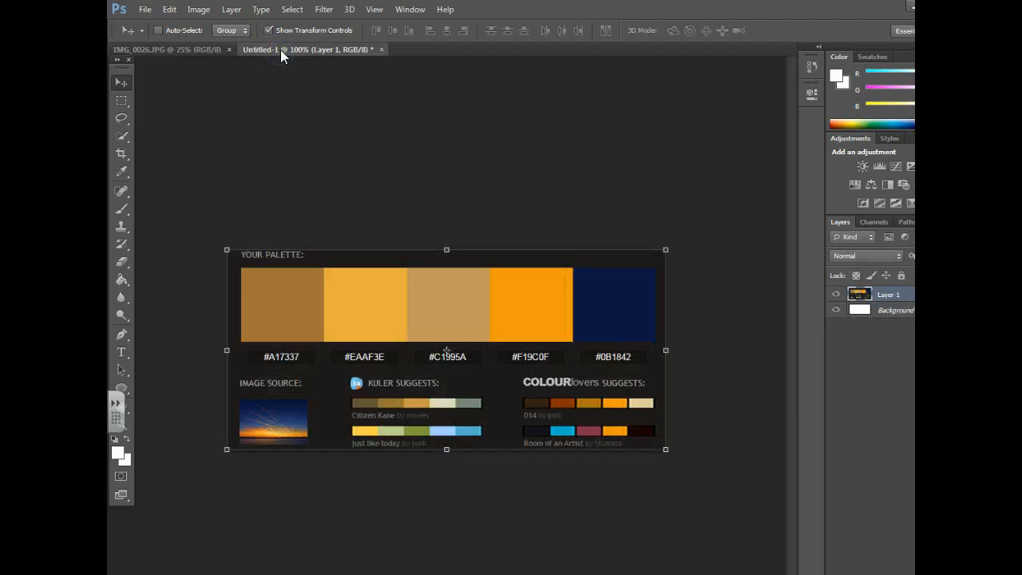
Step: Check IMG_0026.JPG, return to Untitled-1, and select the Brush tool
{"action": "left_click", "coordinate": [159, 48]}
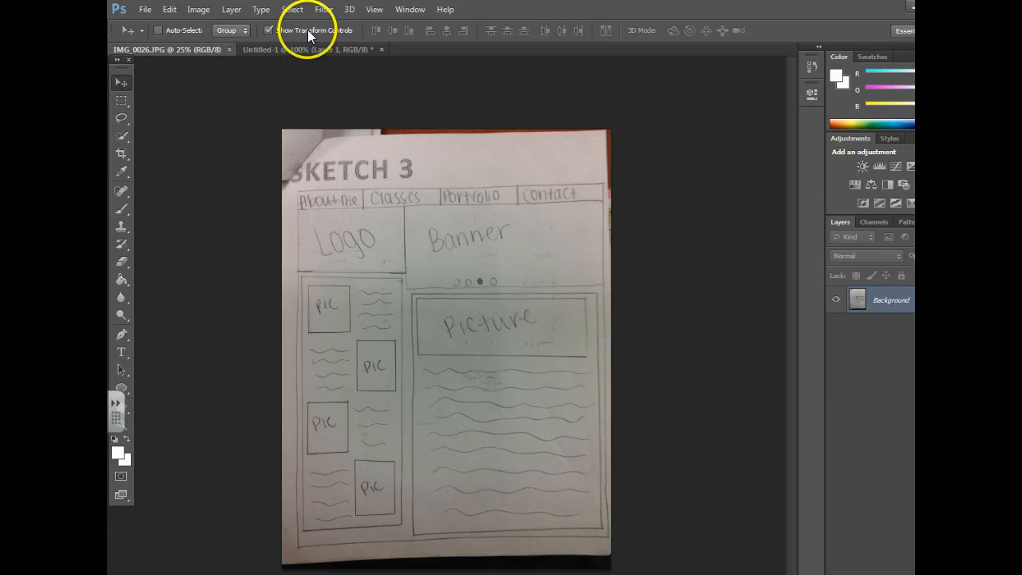
{"action": "left_click", "coordinate": [281, 50]}
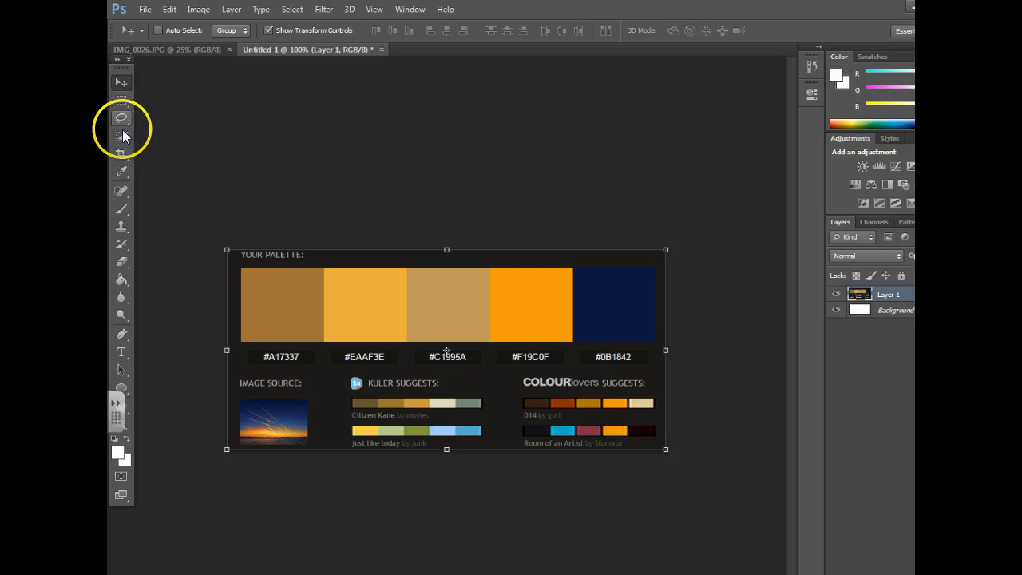
{"action": "left_click", "coordinate": [120, 212]}
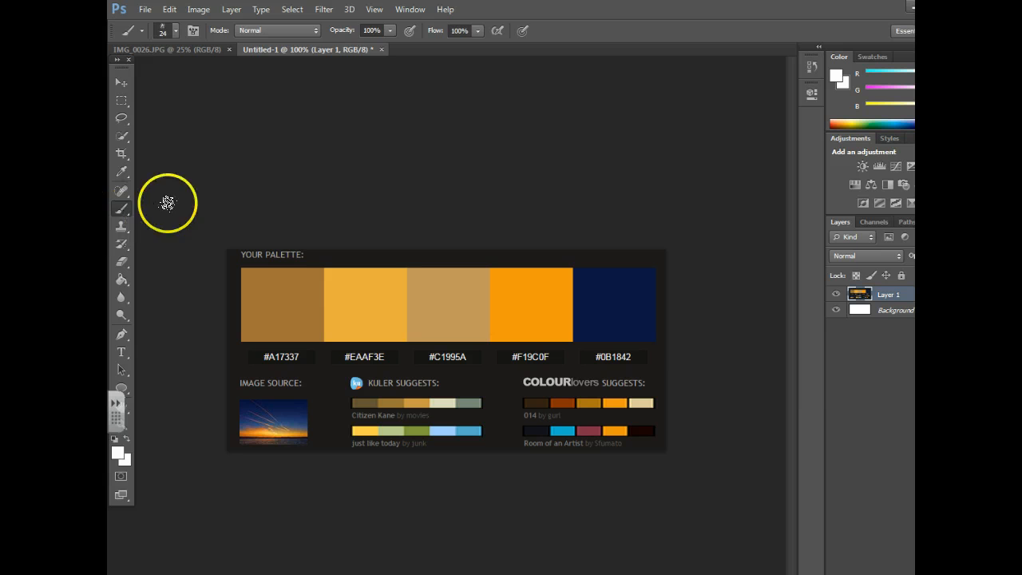
Step: Sample the palette's navy #0B1842 as foreground colour, then show IMG_0026.JPG with the brush active
{"action": "left_click", "coordinate": [119, 451]}
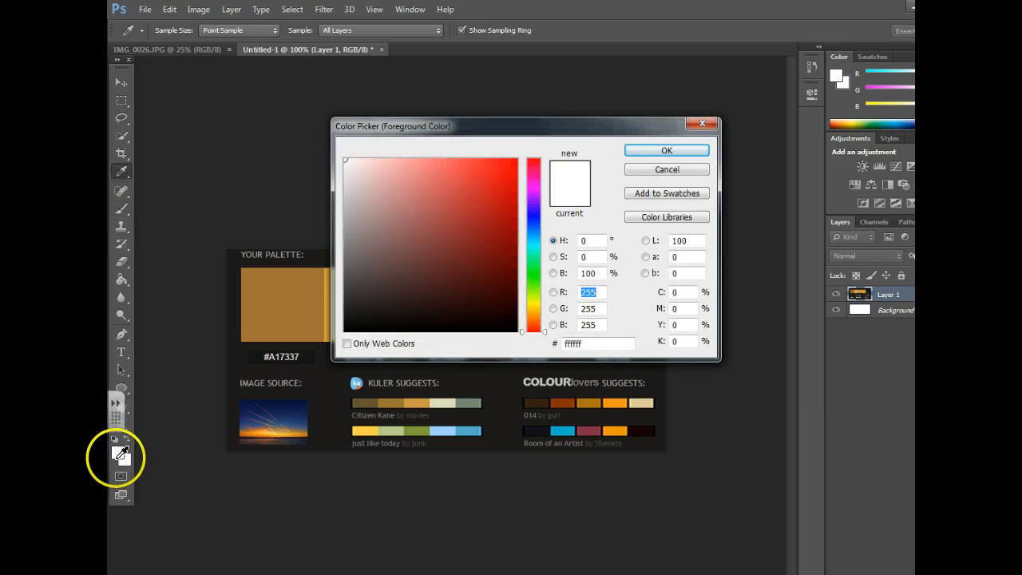
{"action": "left_click_drag", "start_coordinate": [591, 140], "coordinate": [476, 75]}
{"action": "left_click", "coordinate": [629, 307]}
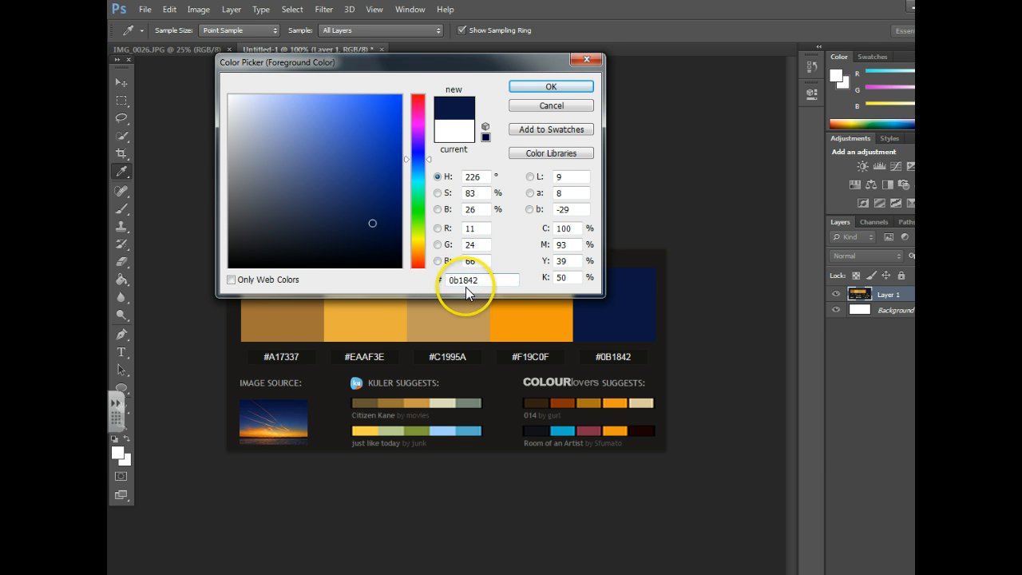
{"action": "left_click", "coordinate": [567, 86]}
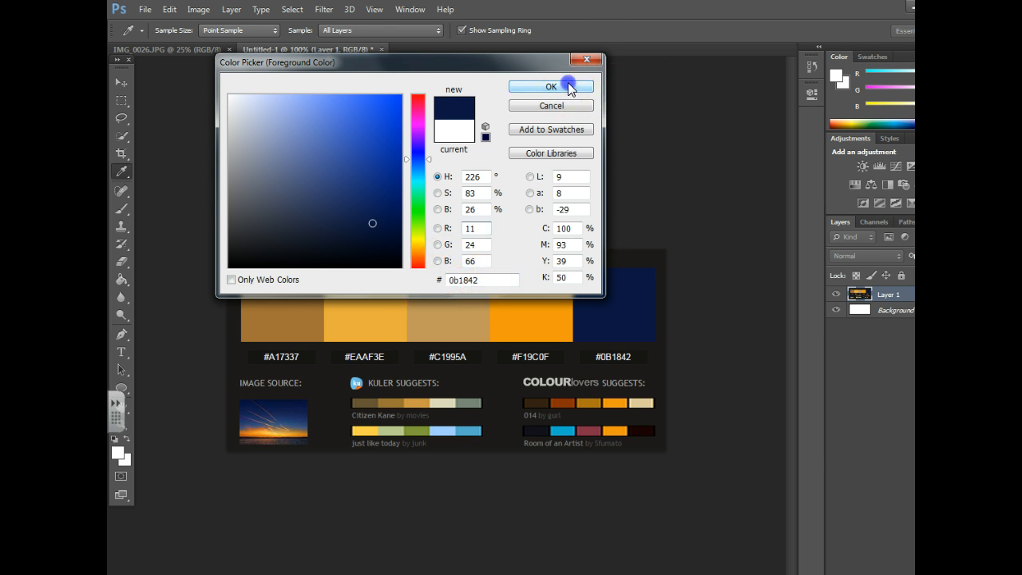
{"action": "key", "text": "b"}
{"action": "left_click", "coordinate": [175, 47]}
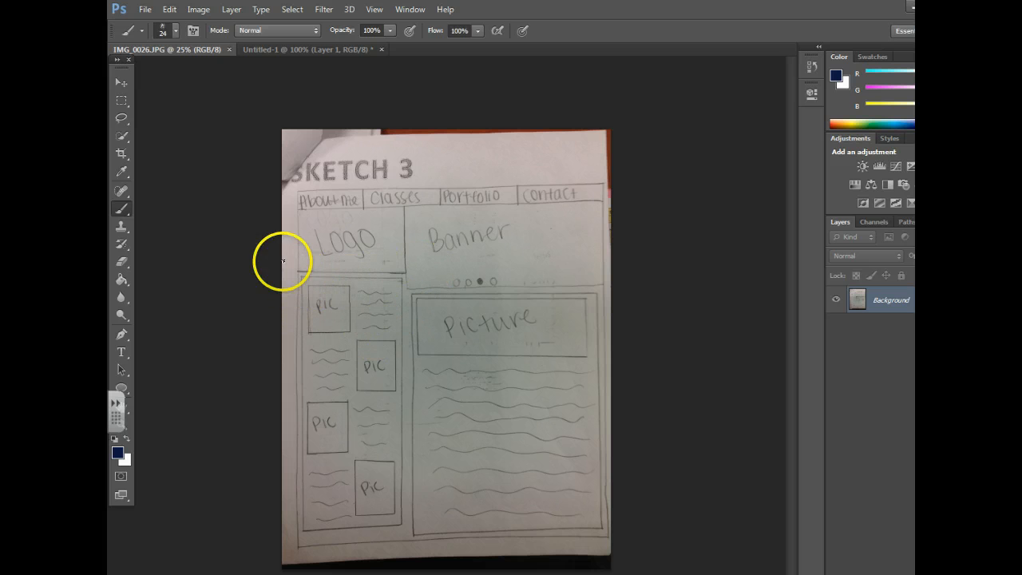
Step: Set the brush to a 45 px hard round tip at 100% hardness
{"action": "left_click", "coordinate": [174, 32]}
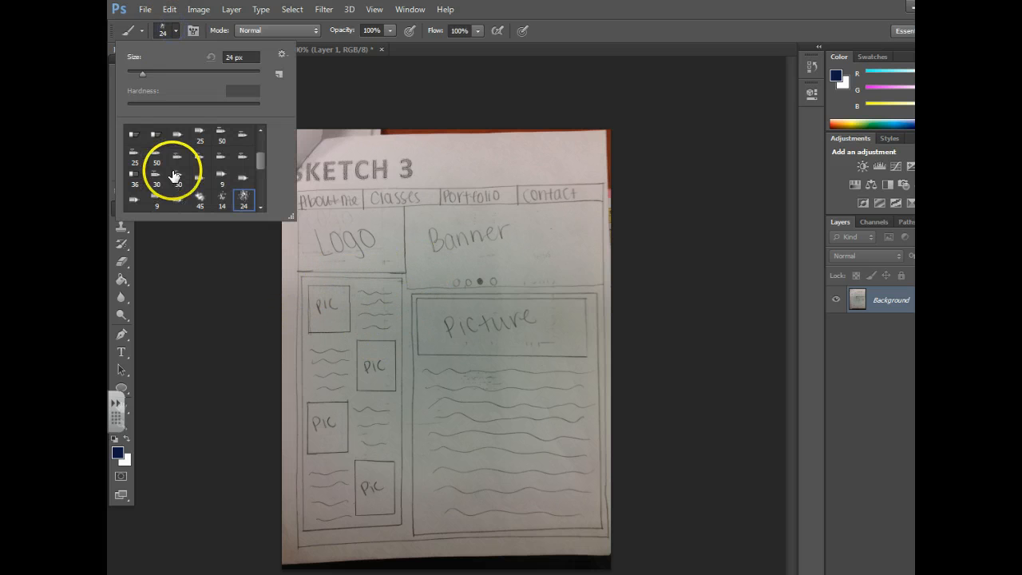
{"action": "left_click_drag", "start_coordinate": [141, 73], "coordinate": [156, 73]}
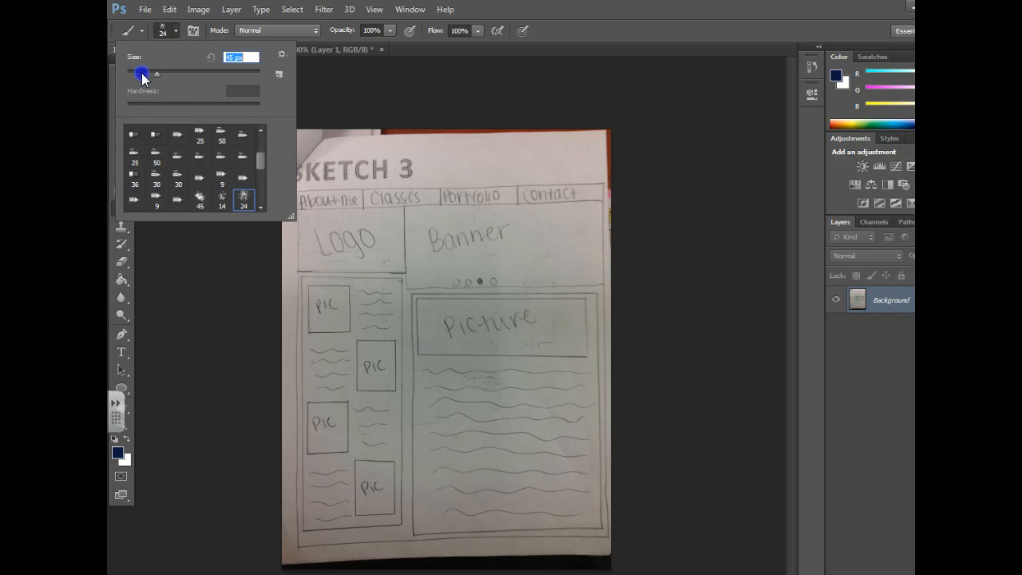
{"action": "left_click_drag", "start_coordinate": [268, 158], "coordinate": [266, 139]}
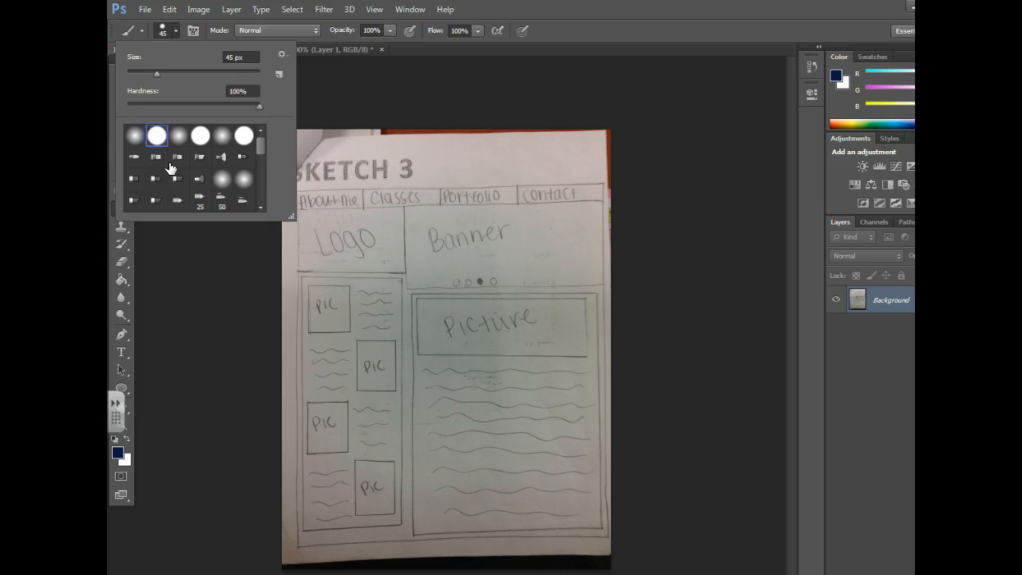
{"action": "left_click", "coordinate": [263, 141]}
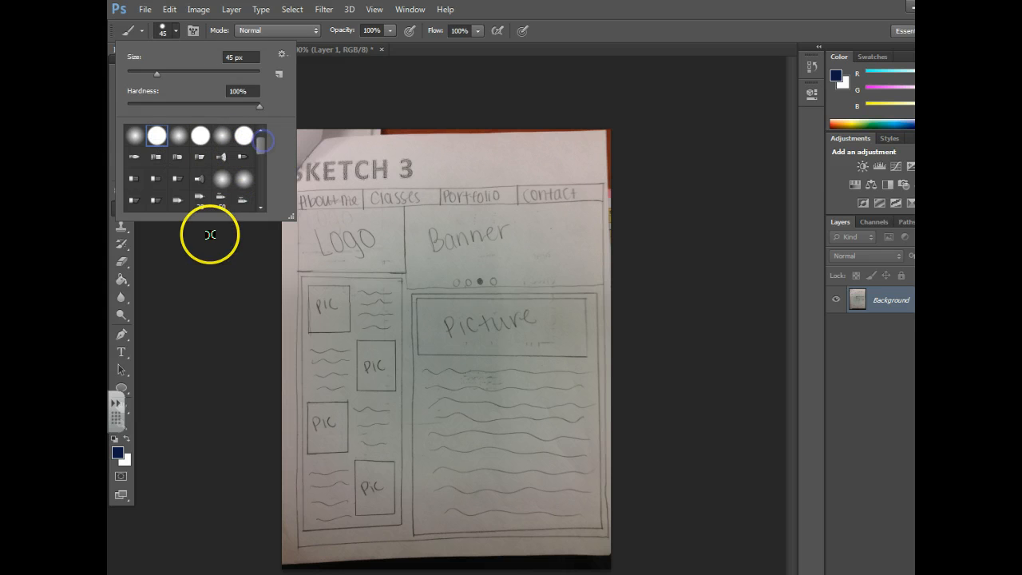
{"action": "left_click", "coordinate": [262, 159]}
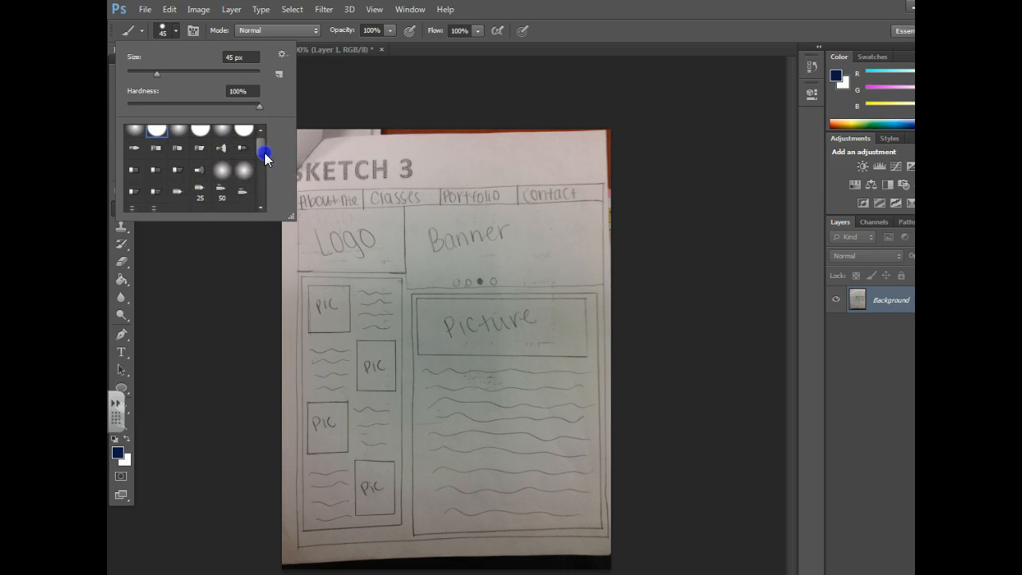
{"action": "left_click", "coordinate": [218, 251]}
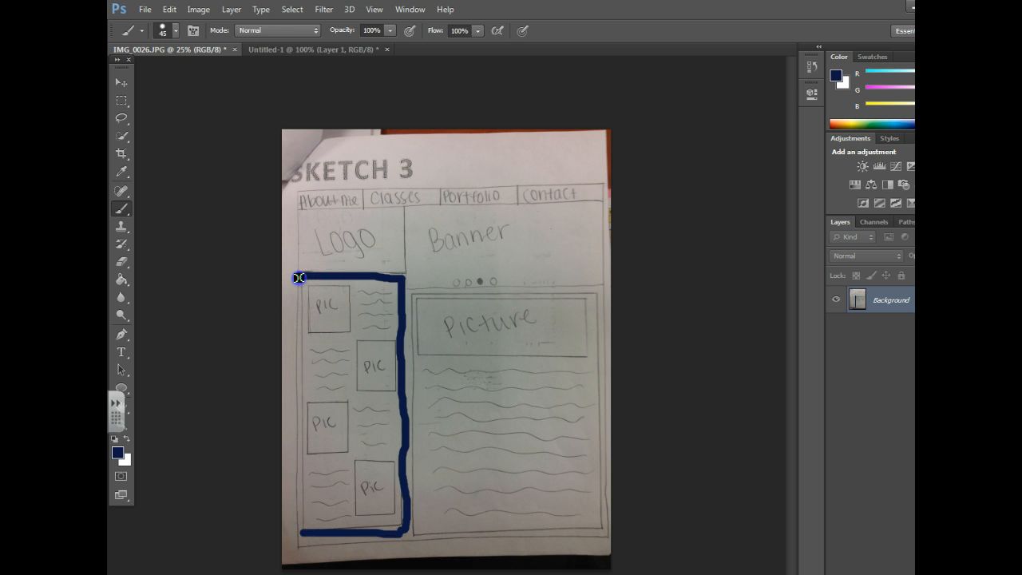
Step: Paint navy strokes along the sketch's left column and around the first PIC box
{"action": "left_click_drag", "start_coordinate": [296, 353], "coordinate": [299, 408]}
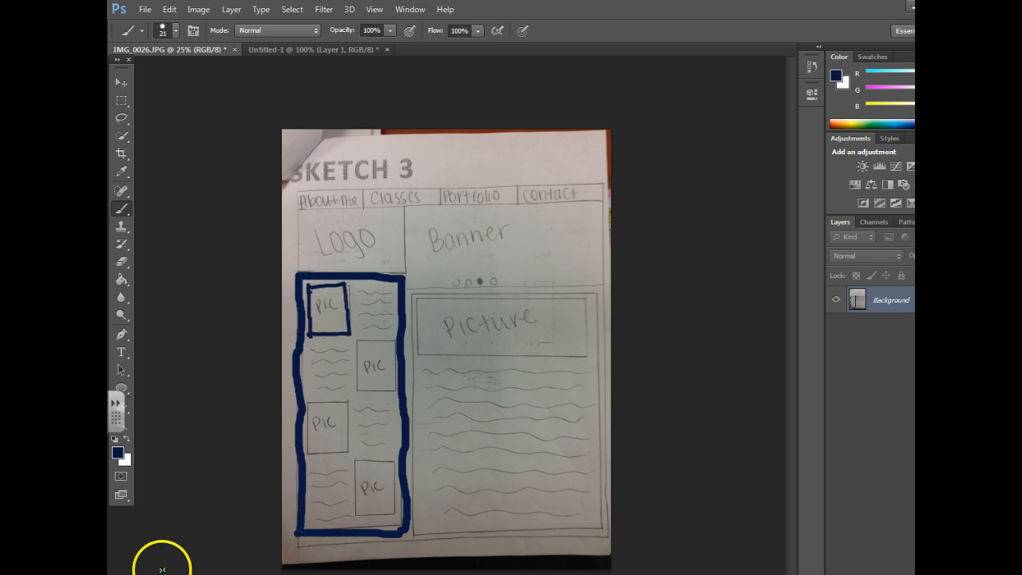
{"action": "left_click_drag", "start_coordinate": [355, 338], "coordinate": [358, 364]}
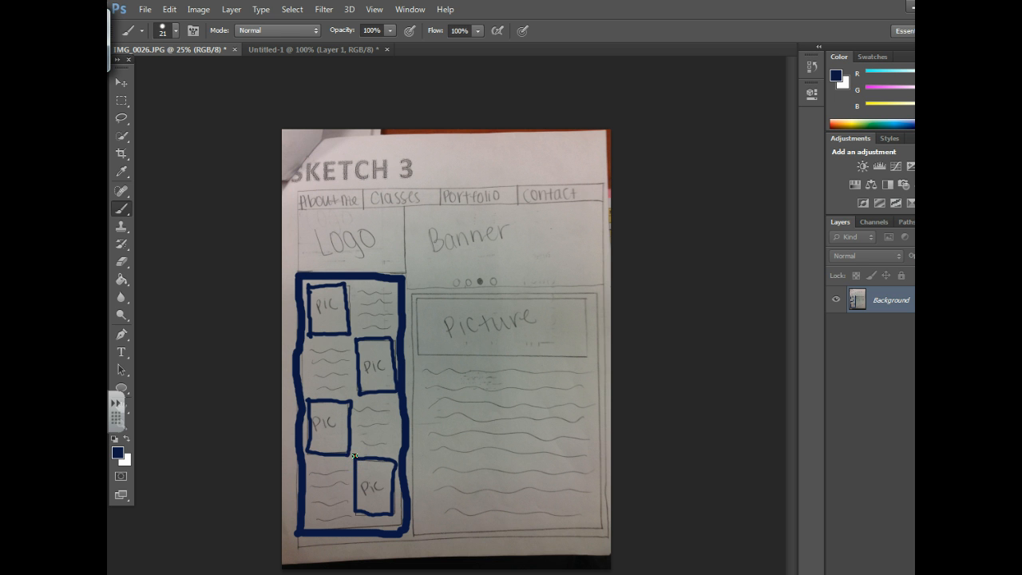
Step: Sample the orange swatch #F19C0F from Untitled-1 as foreground colour and return to the sketch
{"action": "left_click", "coordinate": [301, 49]}
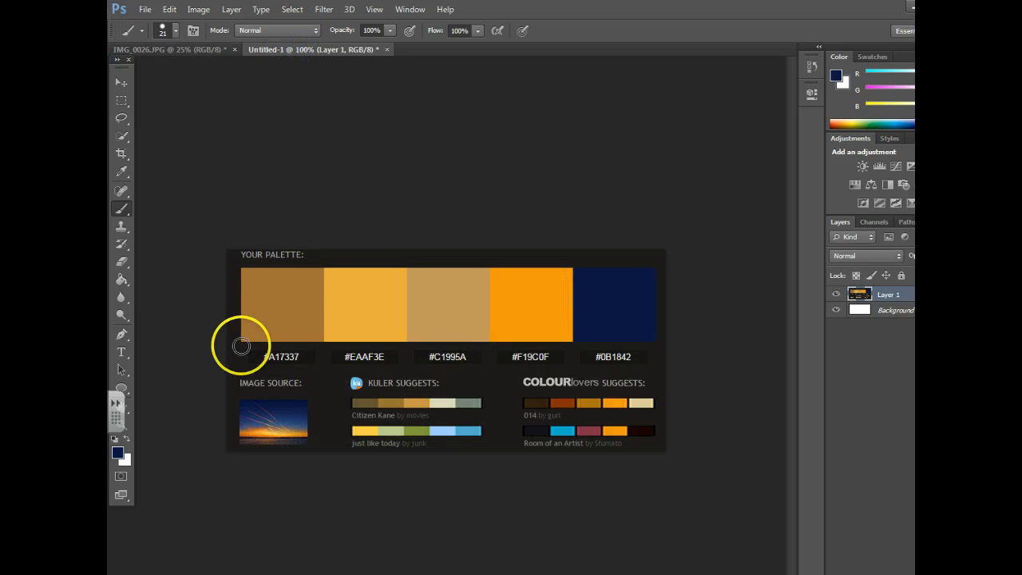
{"action": "left_click", "coordinate": [118, 454]}
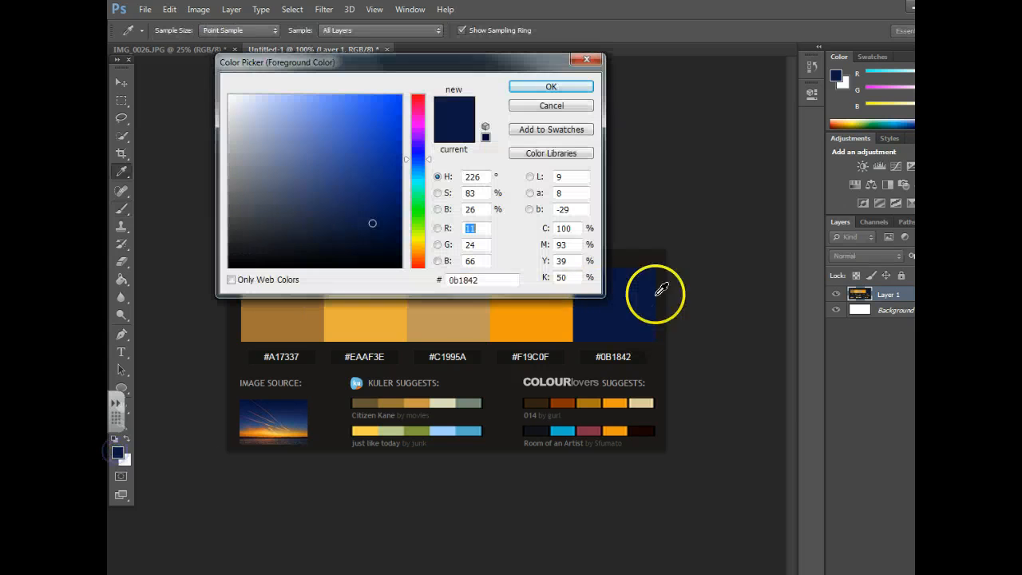
{"action": "left_click", "coordinate": [530, 321]}
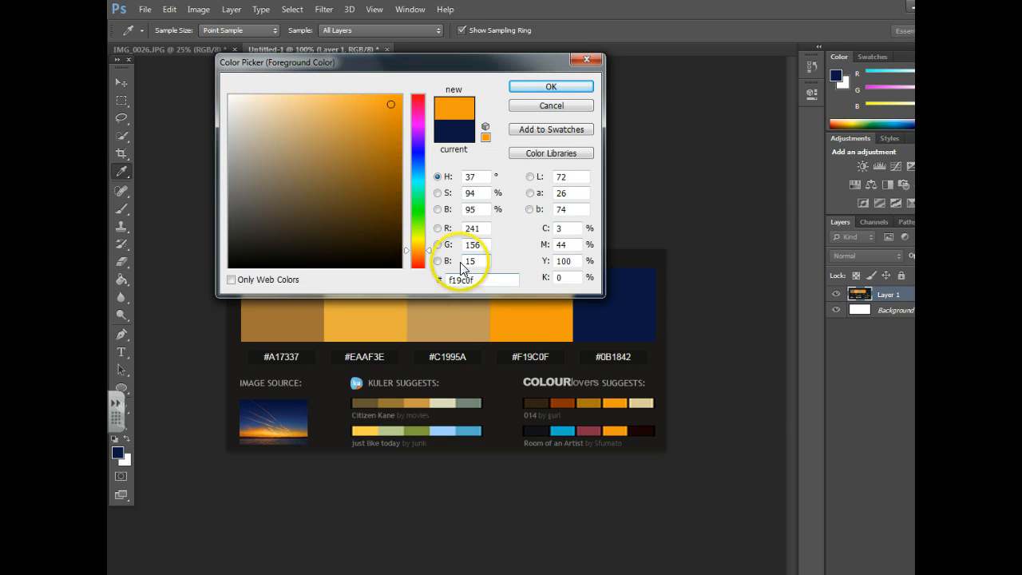
{"action": "left_click", "coordinate": [585, 87]}
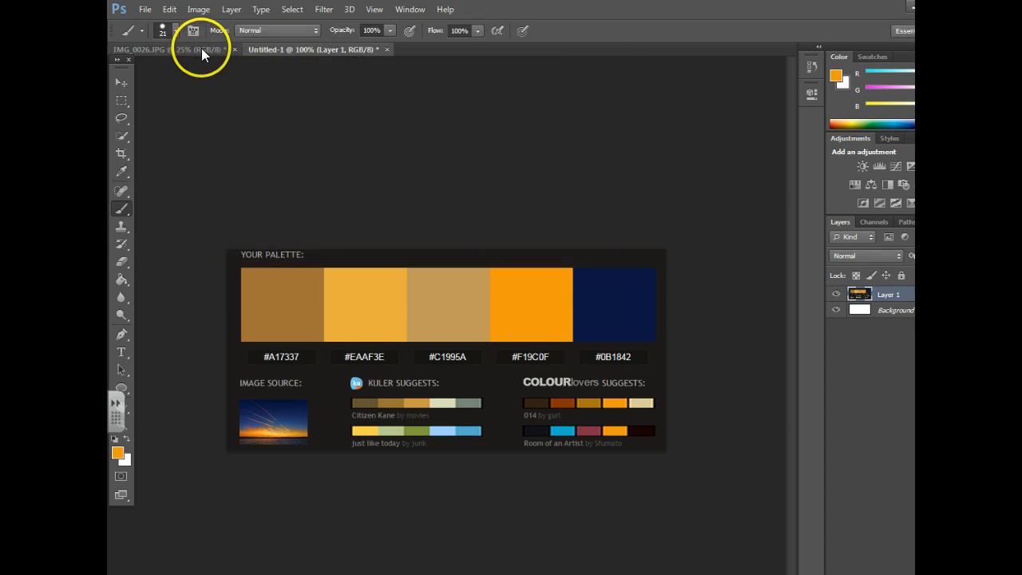
{"action": "left_click", "coordinate": [200, 49]}
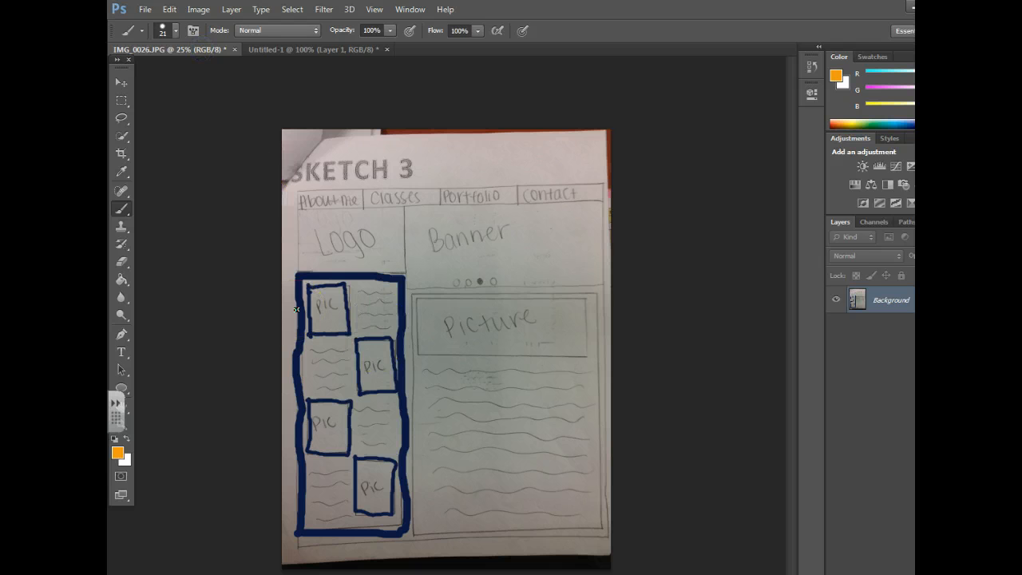
Step: Paint an orange brush outline around the About me | Classes | Portfolio | Contact navigation bar
{"action": "left_click_drag", "start_coordinate": [293, 189], "coordinate": [293, 188]}
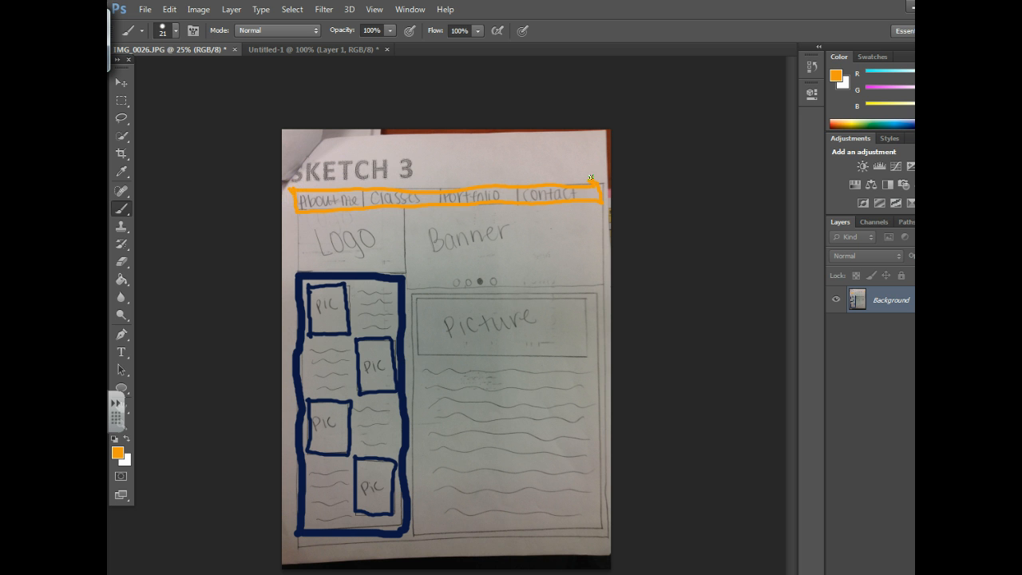
{"action": "left_click", "coordinate": [164, 32]}
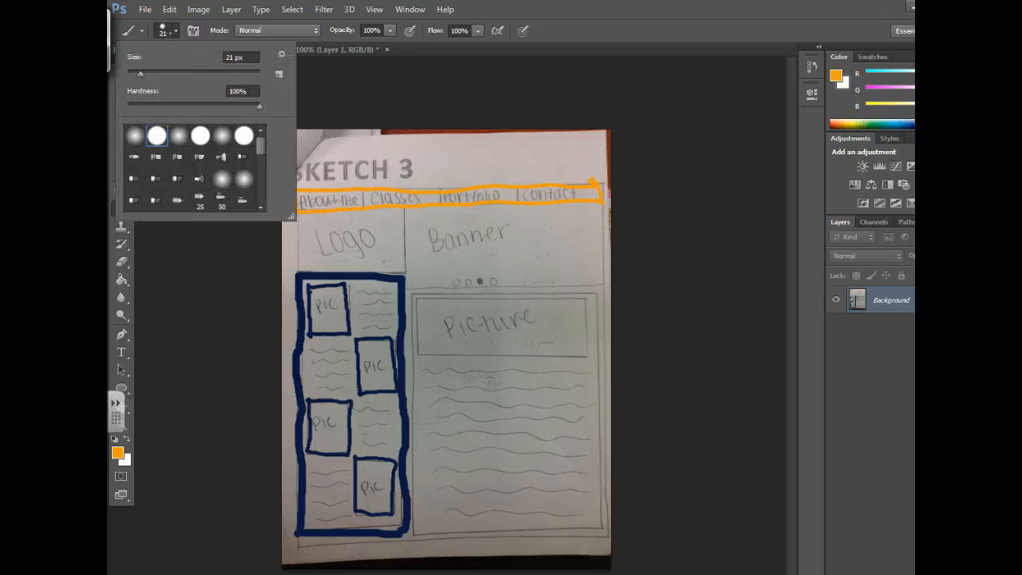
{"action": "left_click", "coordinate": [741, 454]}
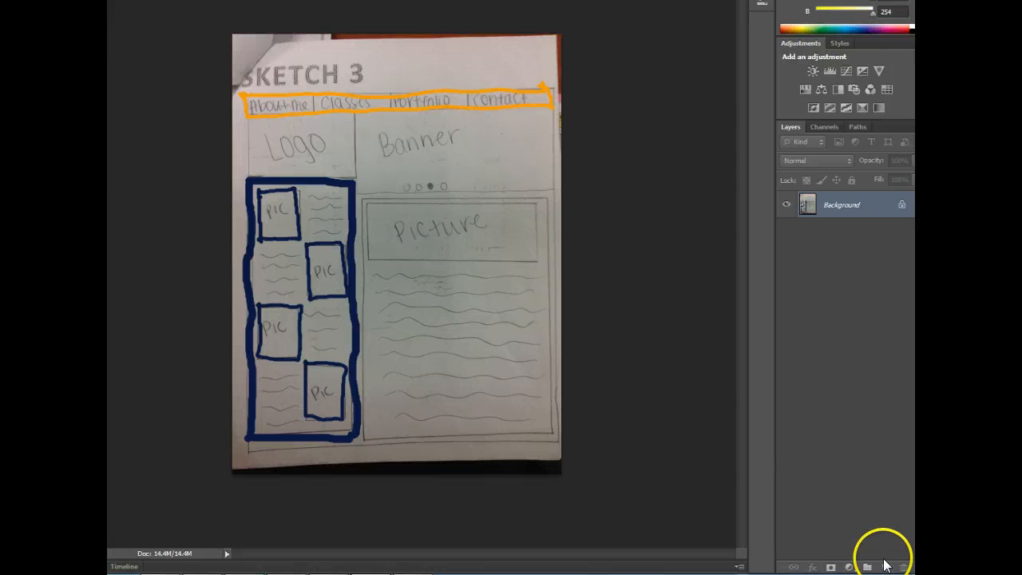
Step: On a new layer, paint the rest of the navigation bar solid orange with a 55 px brush
{"action": "left_click", "coordinate": [885, 567]}
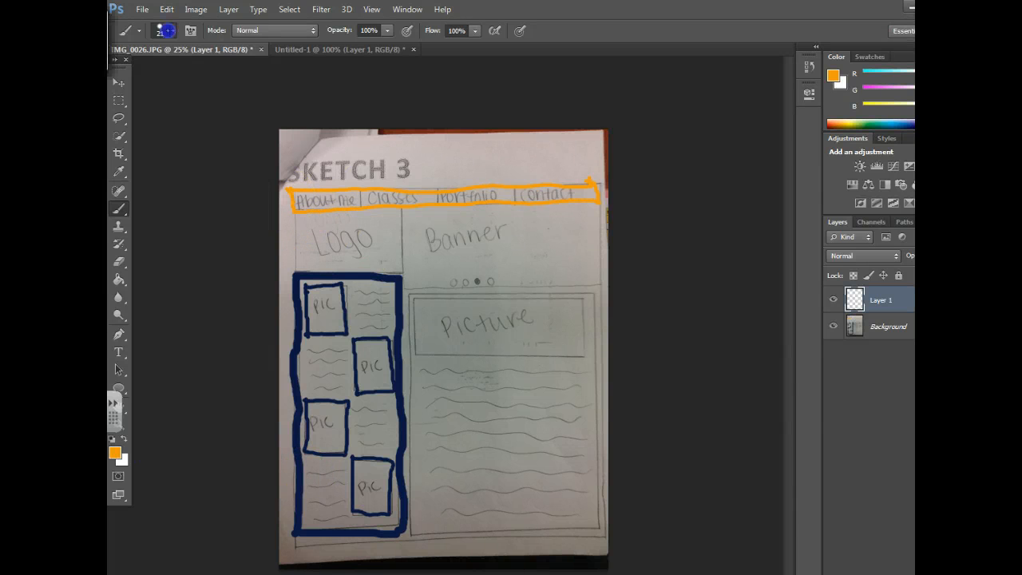
{"action": "left_click", "coordinate": [165, 32]}
{"action": "left_click_drag", "start_coordinate": [137, 73], "coordinate": [160, 72]}
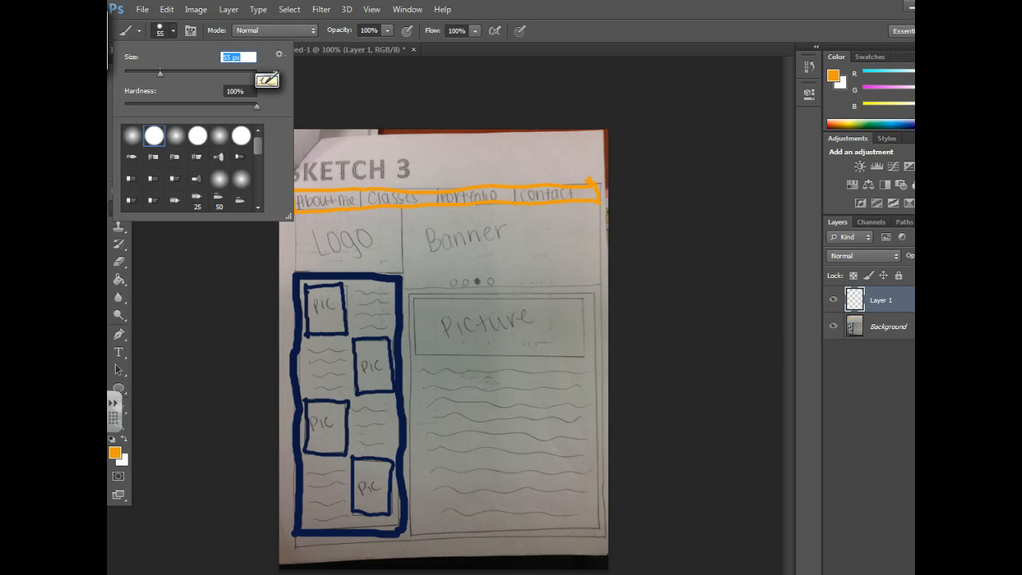
{"action": "left_click", "coordinate": [300, 199]}
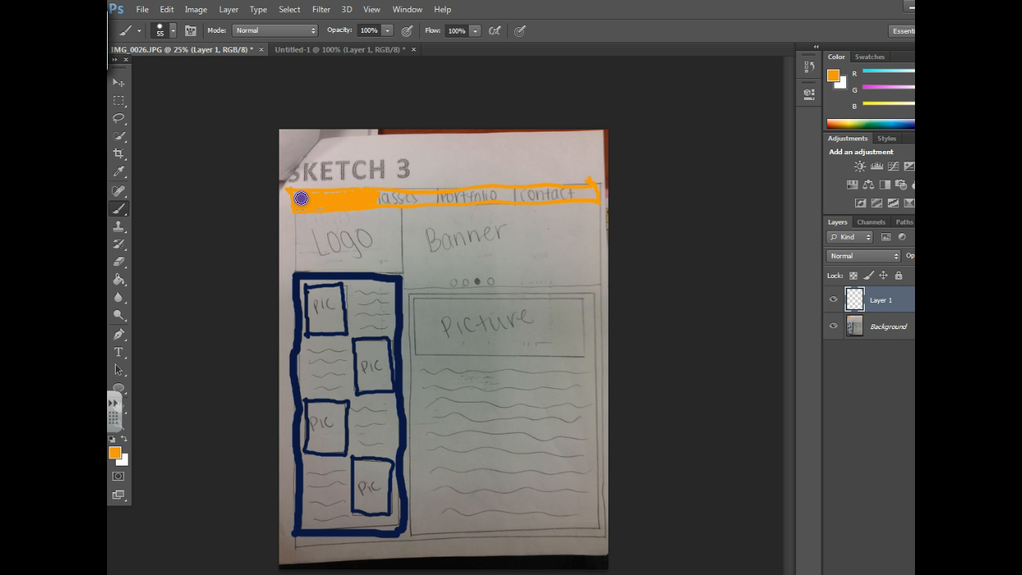
{"action": "mouse_move", "coordinate": [300, 199]}
{"action": "left_mouse_down"}
{"action": "mouse_move", "coordinate": [432, 204]}
{"action": "mouse_move", "coordinate": [498, 200]}
{"action": "mouse_move", "coordinate": [510, 188]}
{"action": "mouse_move", "coordinate": [513, 200]}
{"action": "mouse_move", "coordinate": [532, 186]}
{"action": "mouse_move", "coordinate": [539, 198]}
{"action": "mouse_move", "coordinate": [535, 188]}
{"action": "mouse_move", "coordinate": [600, 178]}
{"action": "left_mouse_up"}
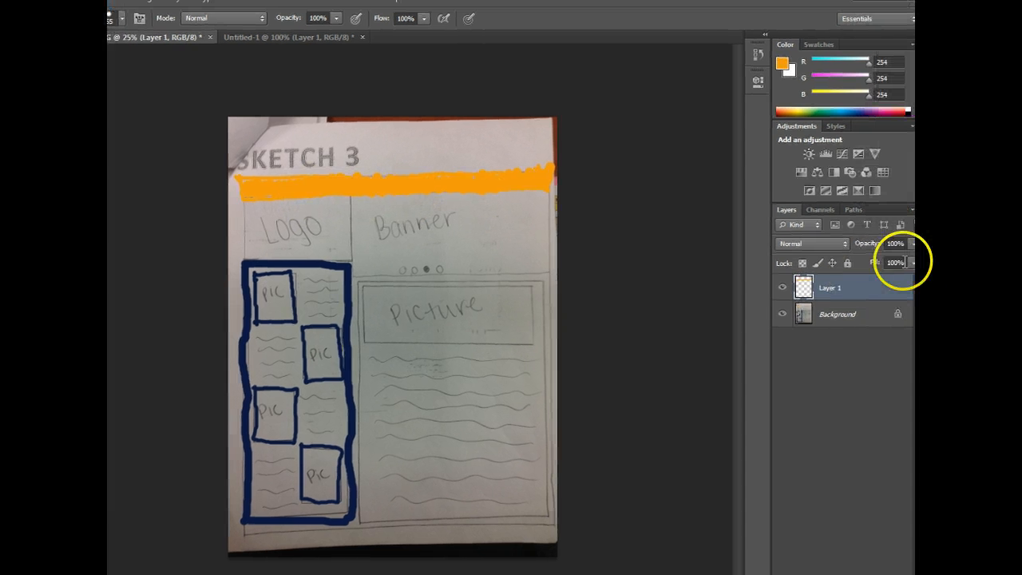
Step: Lower Layer 1 to 43% opacity and switch to the Untitled-1 palette document
{"action": "left_click", "coordinate": [958, 252]}
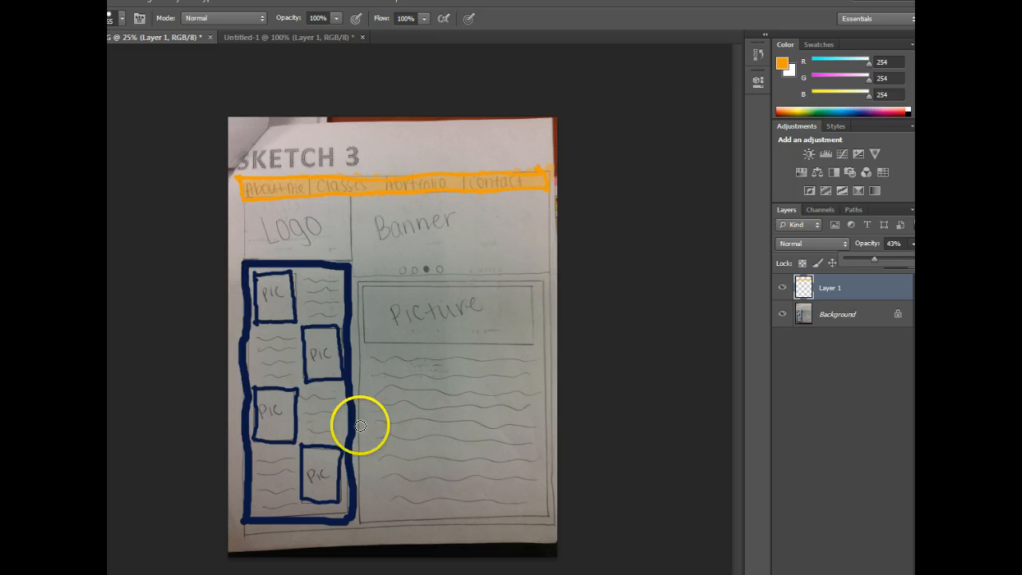
{"action": "left_click", "coordinate": [275, 37]}
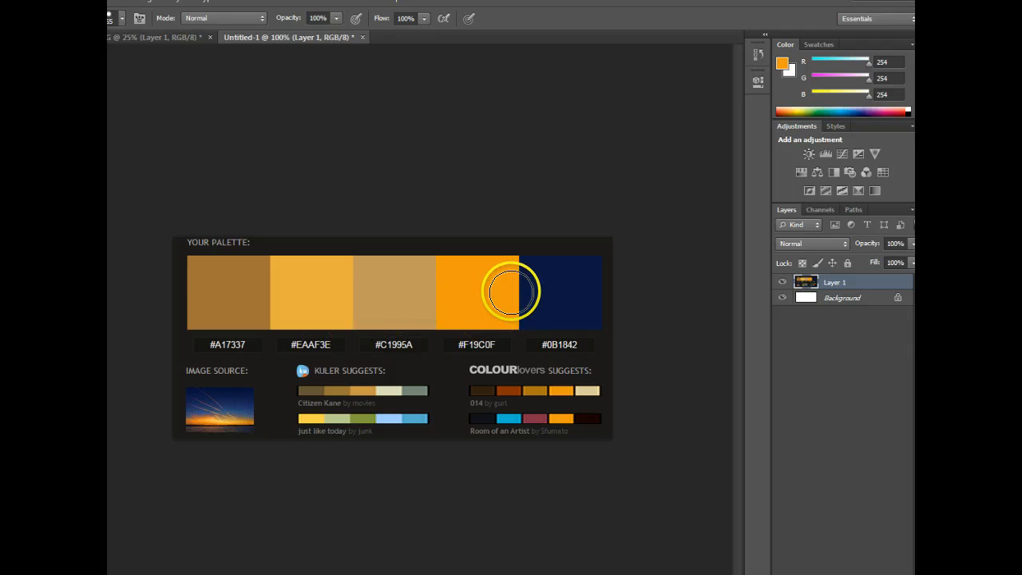
Step: Back on the SKETCH 3 photo, trace the handwritten word 'Picture' in orange with a 12 px brush
{"action": "left_click", "coordinate": [129, 38]}
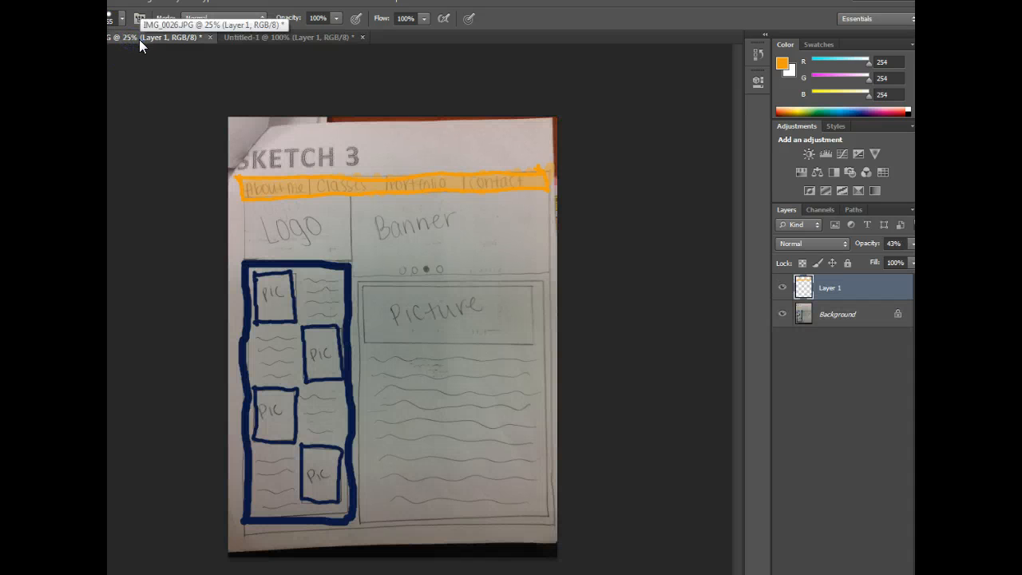
{"action": "left_click", "coordinate": [119, 16]}
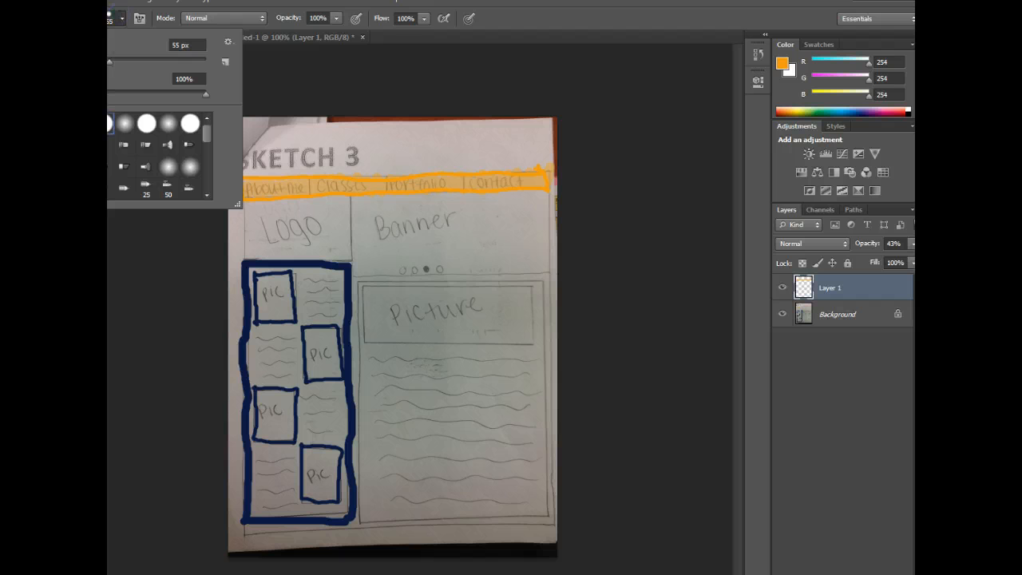
{"action": "left_click", "coordinate": [91, 60]}
{"action": "left_click", "coordinate": [388, 311]}
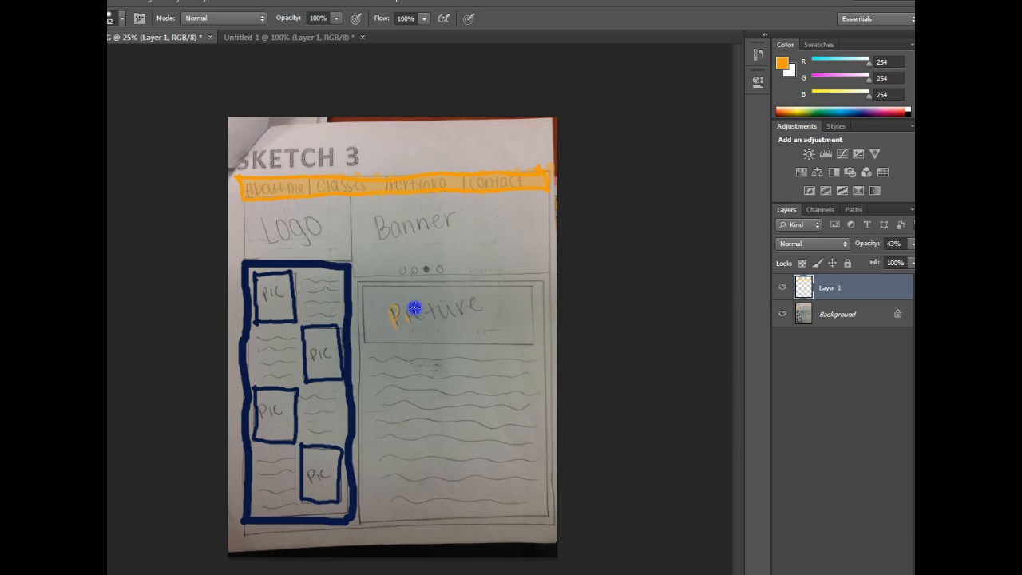
{"action": "left_click_drag", "start_coordinate": [443, 305], "coordinate": [467, 304]}
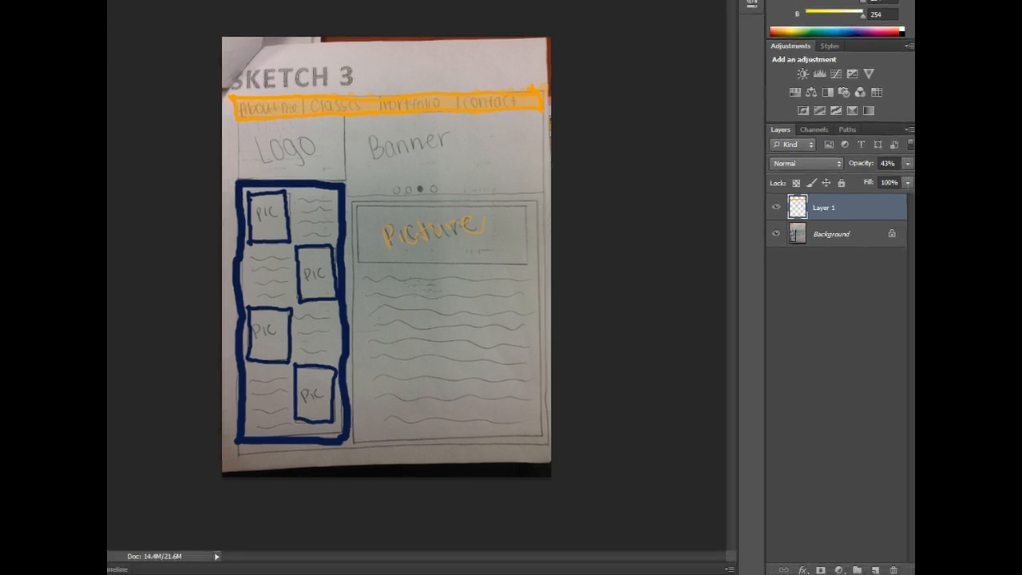
Step: Add an empty Layer 2 above Layer 1 and keep Layer 2 selected
{"action": "left_click", "coordinate": [876, 569]}
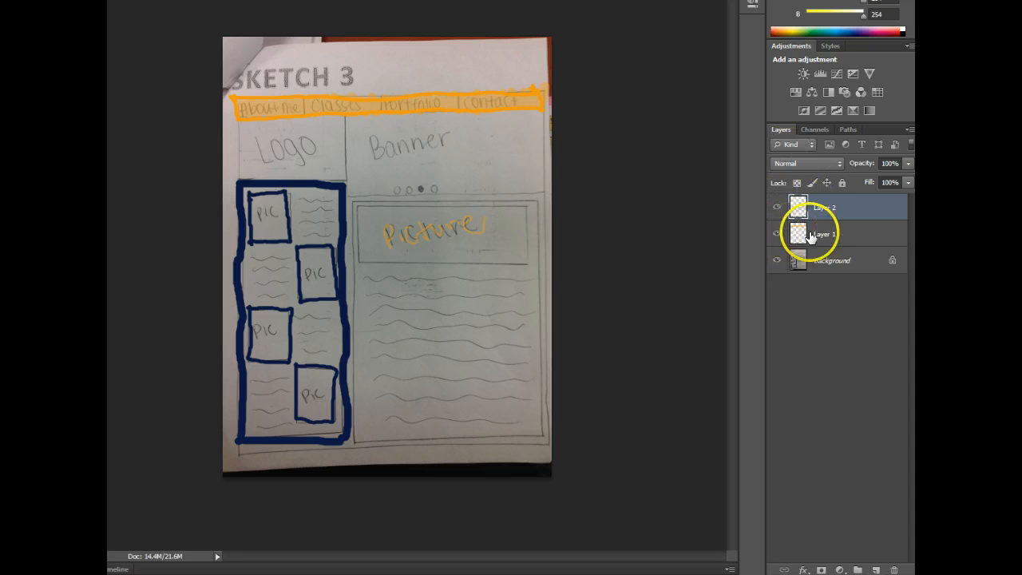
{"action": "left_click", "coordinate": [823, 234]}
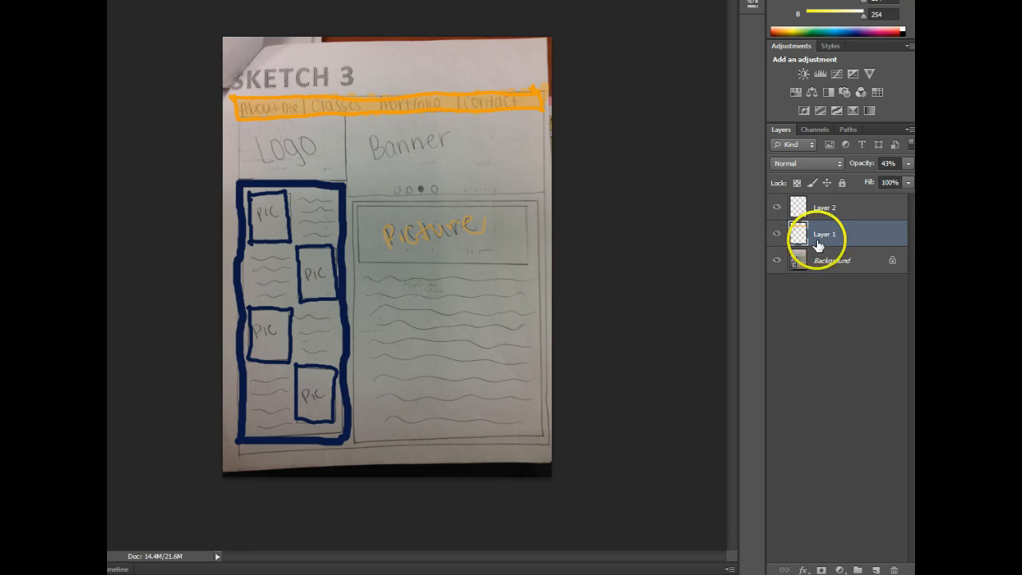
{"action": "left_click", "coordinate": [856, 207]}
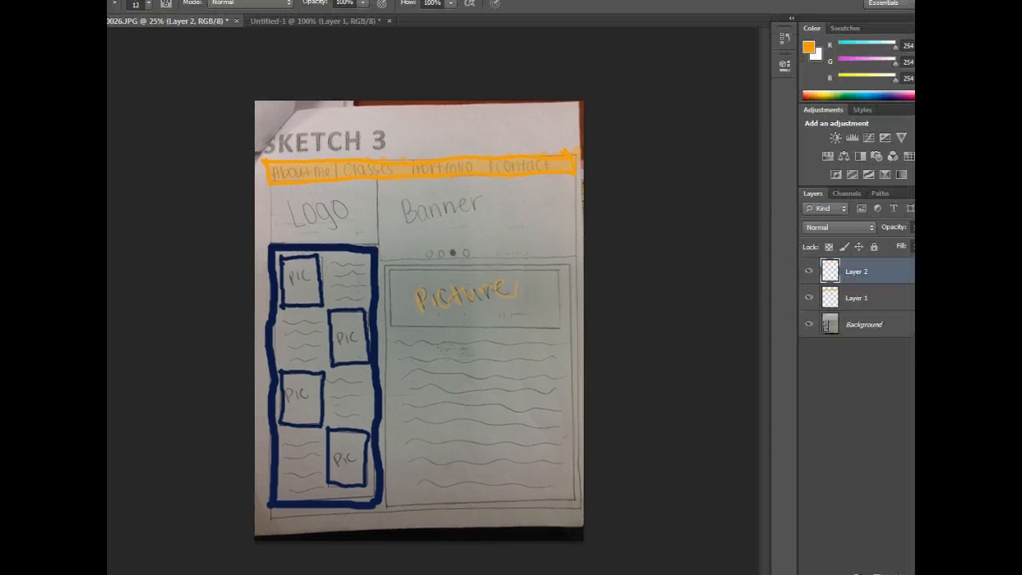
Step: Save the sketch as JPEG 'colored-layout.jpg' in the web folder at Medium quality
{"action": "left_click", "coordinate": [125, 8]}
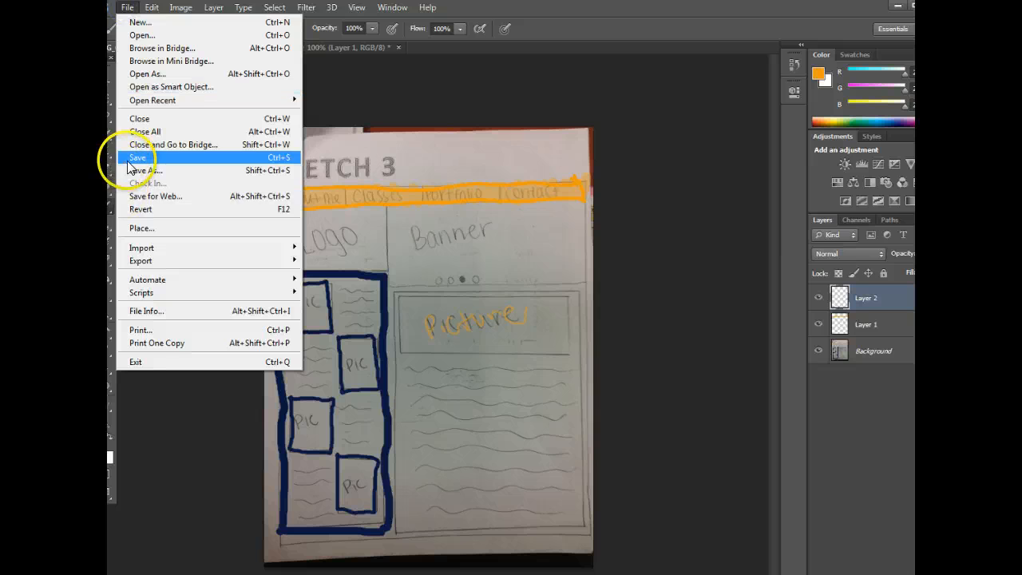
{"action": "left_click", "coordinate": [144, 170]}
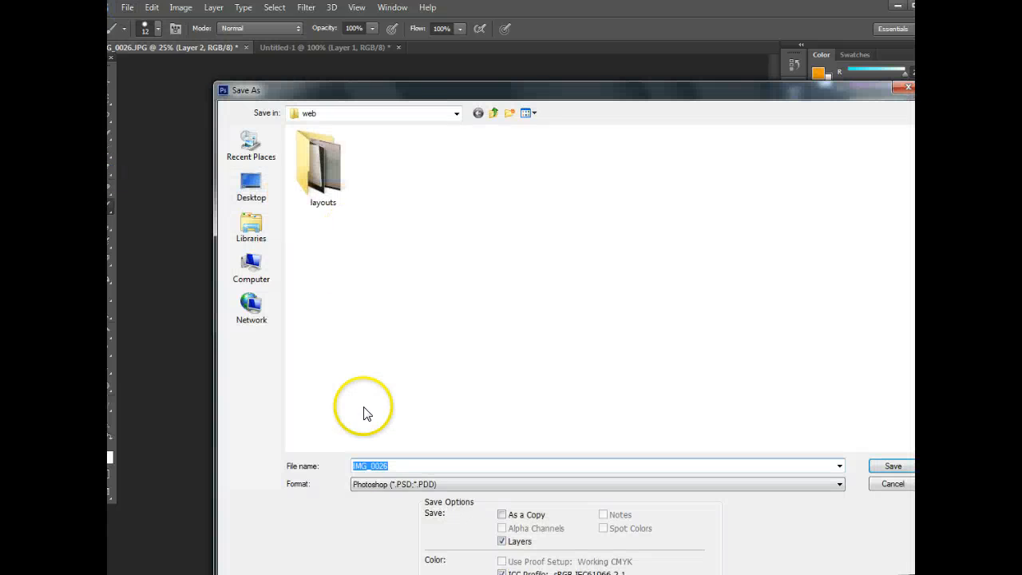
{"action": "left_click", "coordinate": [405, 483]}
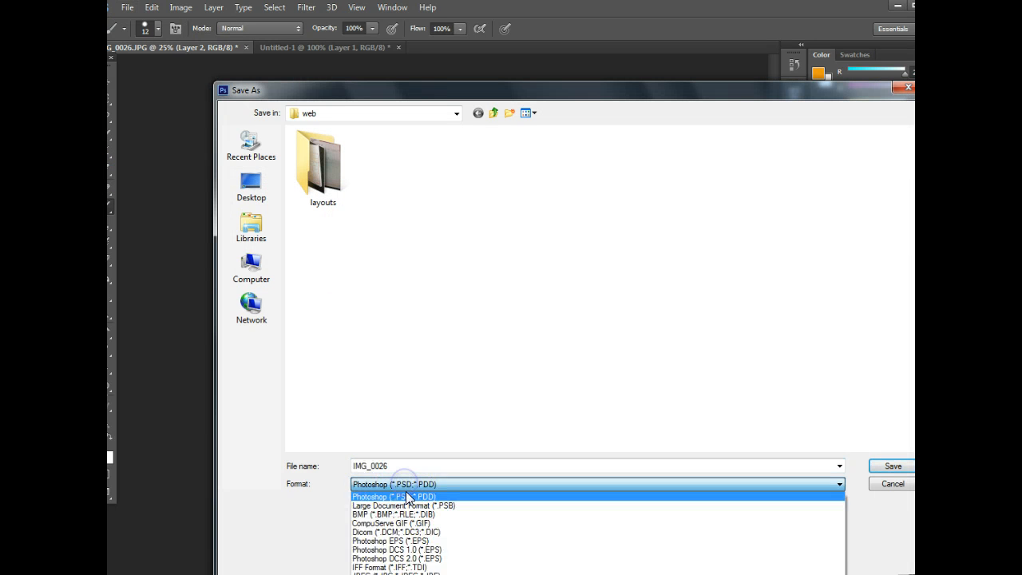
{"action": "left_click", "coordinate": [396, 573]}
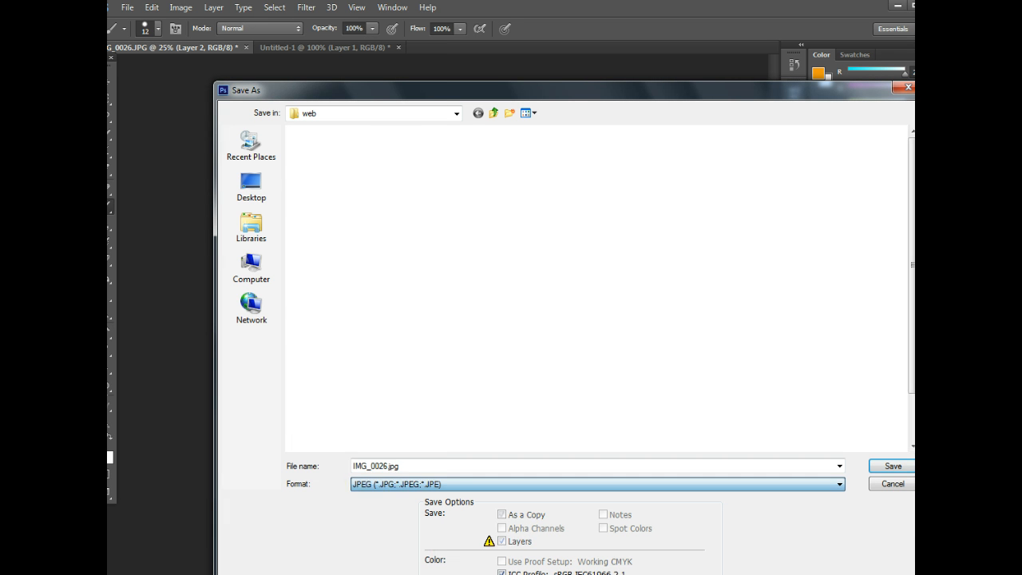
{"action": "double_click", "coordinate": [382, 467]}
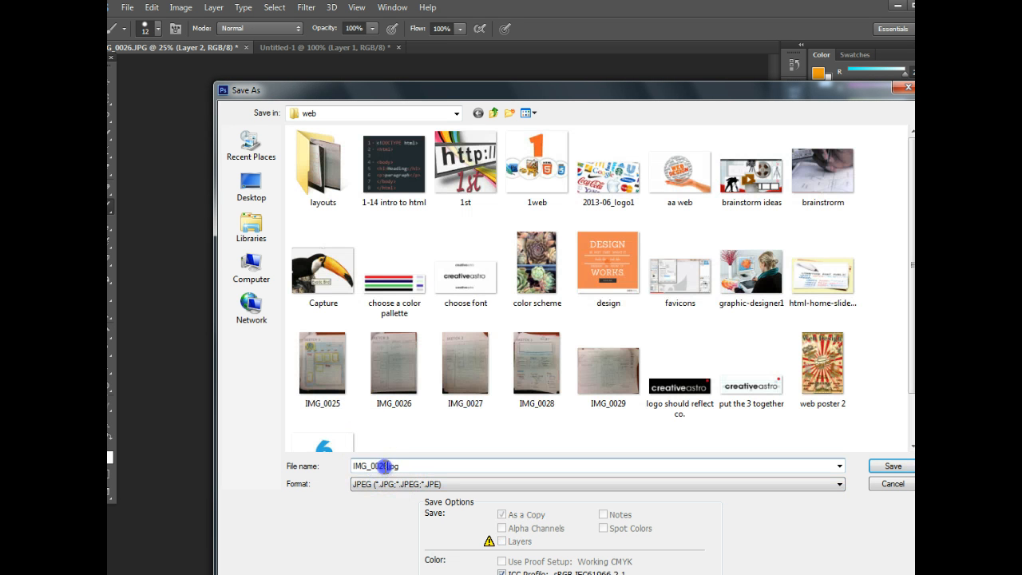
{"action": "left_click_drag", "start_coordinate": [389, 467], "coordinate": [341, 469]}
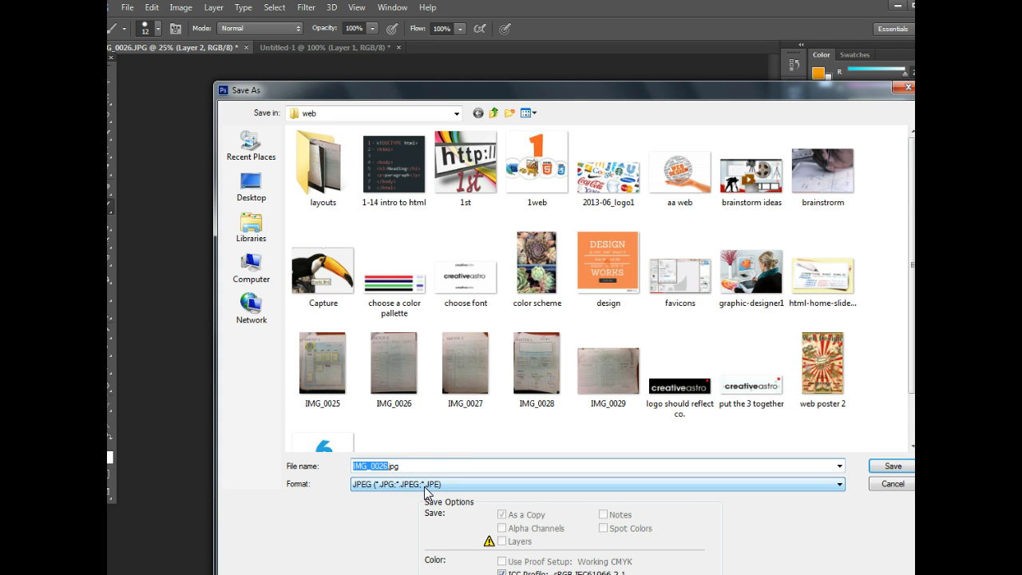
{"action": "type", "text": "colored-layout"}
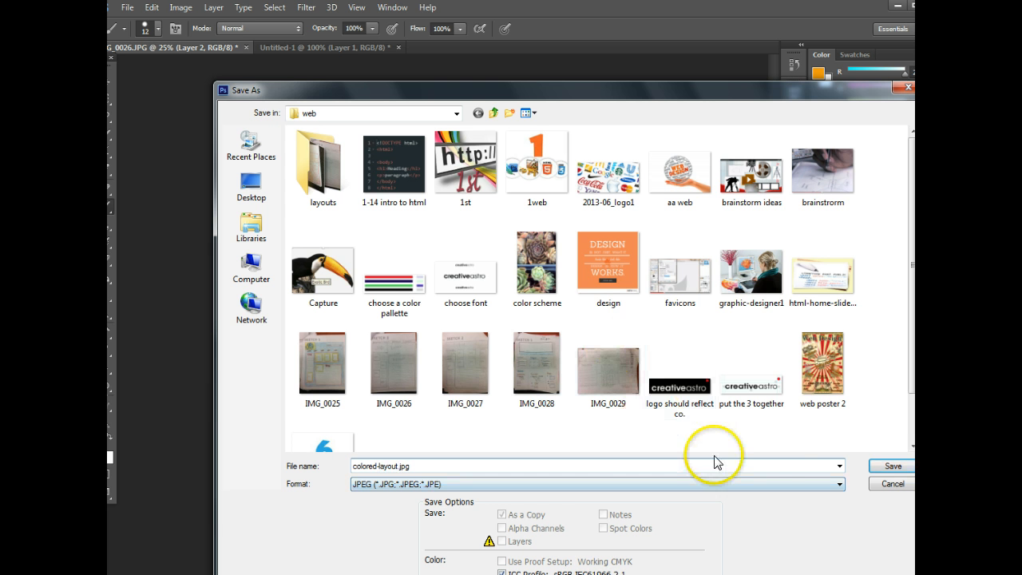
{"action": "left_click", "coordinate": [892, 466]}
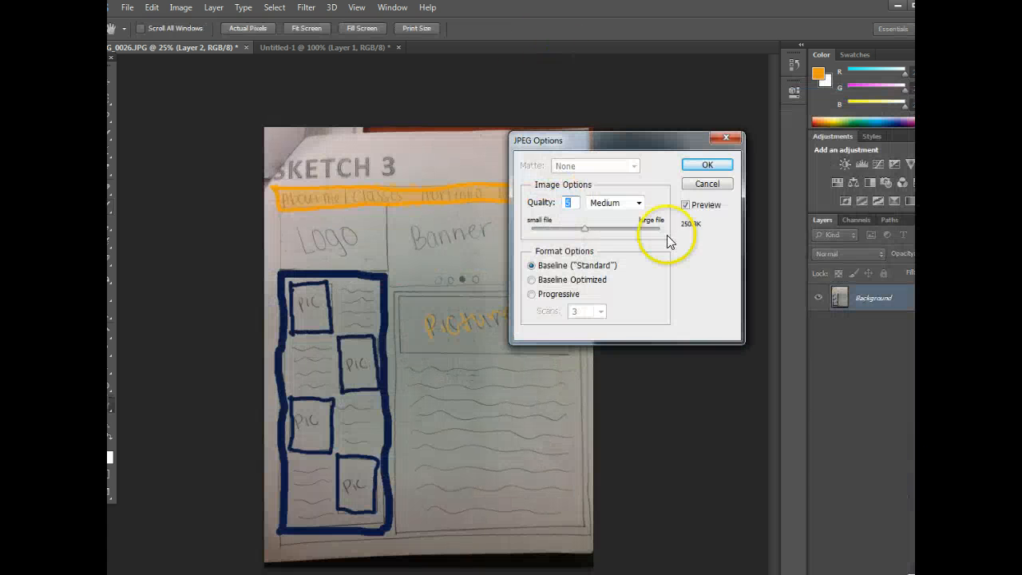
{"action": "left_click", "coordinate": [703, 165]}
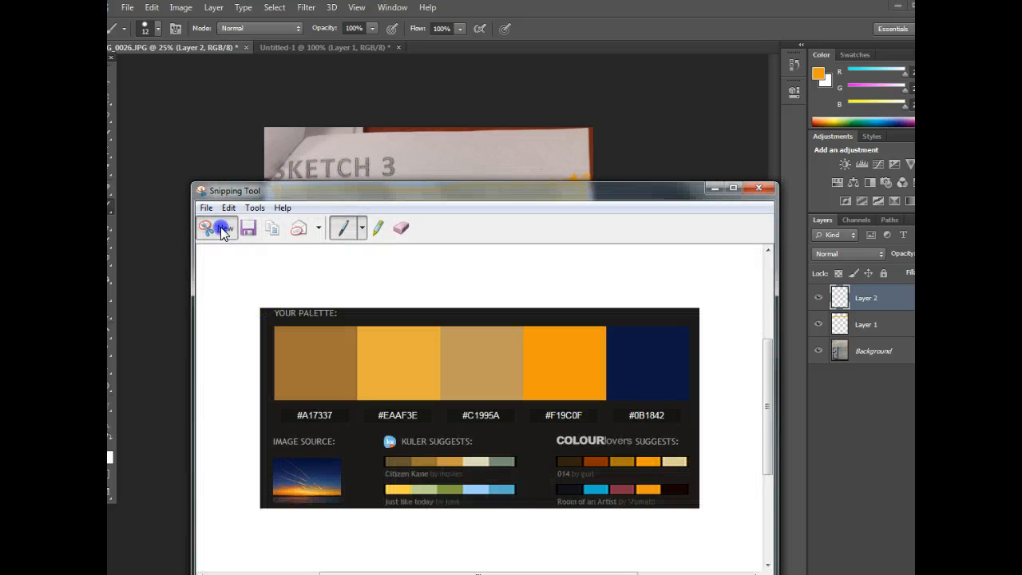
Step: Capture the painted SKETCH 3 layout as a rectangular snip in Snipping Tool
{"action": "left_click", "coordinate": [220, 227]}
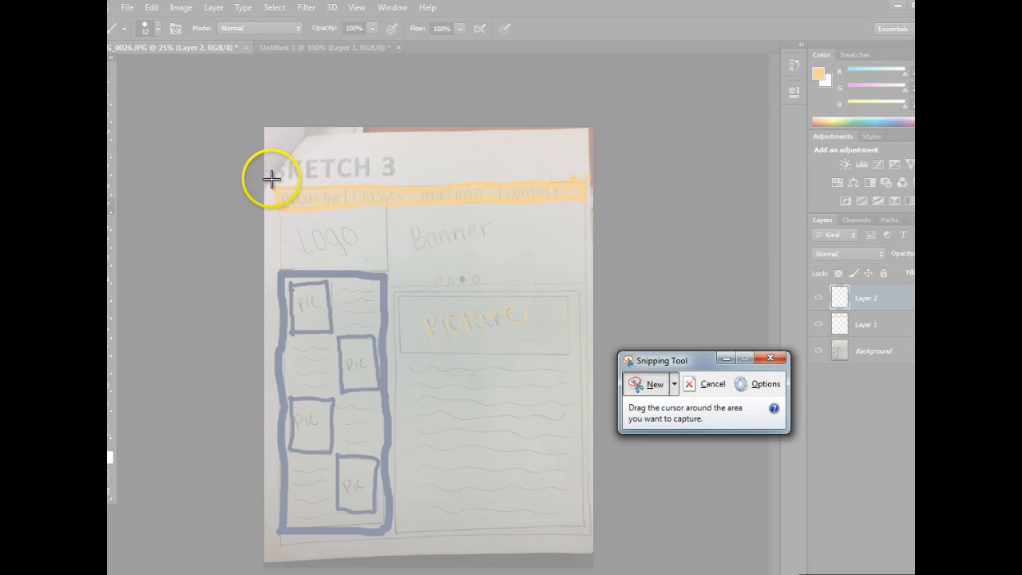
{"action": "mouse_move", "coordinate": [259, 153]}
{"action": "left_mouse_down"}
{"action": "mouse_move", "coordinate": [401, 353]}
{"action": "mouse_move", "coordinate": [573, 550]}
{"action": "mouse_move", "coordinate": [604, 547]}
{"action": "left_mouse_up"}
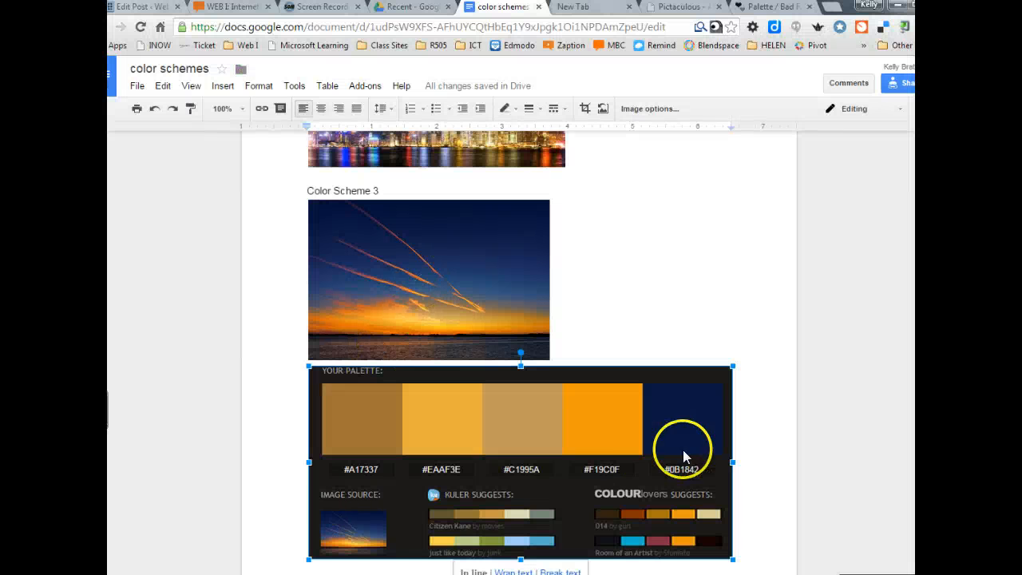
{"action": "scroll", "coordinate": [702, 459], "scroll_direction": "down", "scroll_amount": 1}
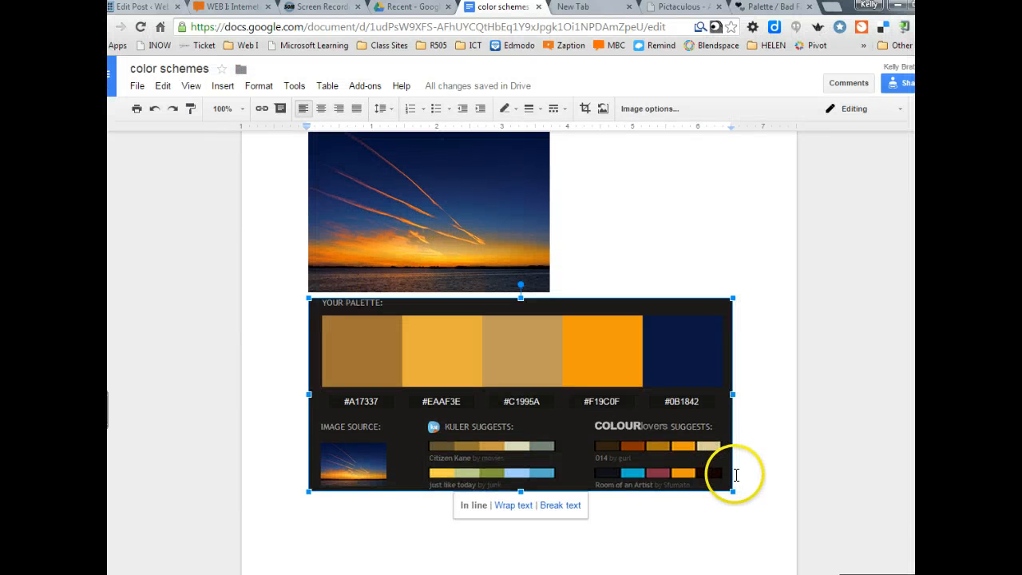
Step: Under 'Your Name', add a 'Colored Sketch' line and paste the captured sketch image below it
{"action": "scroll", "coordinate": [707, 449], "scroll_direction": "down", "scroll_amount": 20}
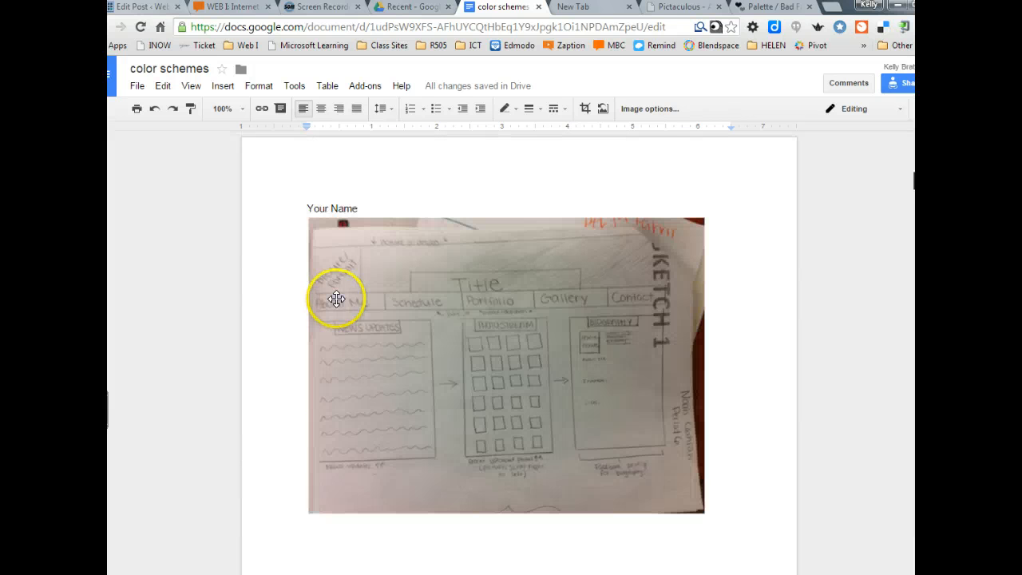
{"action": "left_click", "coordinate": [365, 207]}
{"action": "key", "text": "Return"}
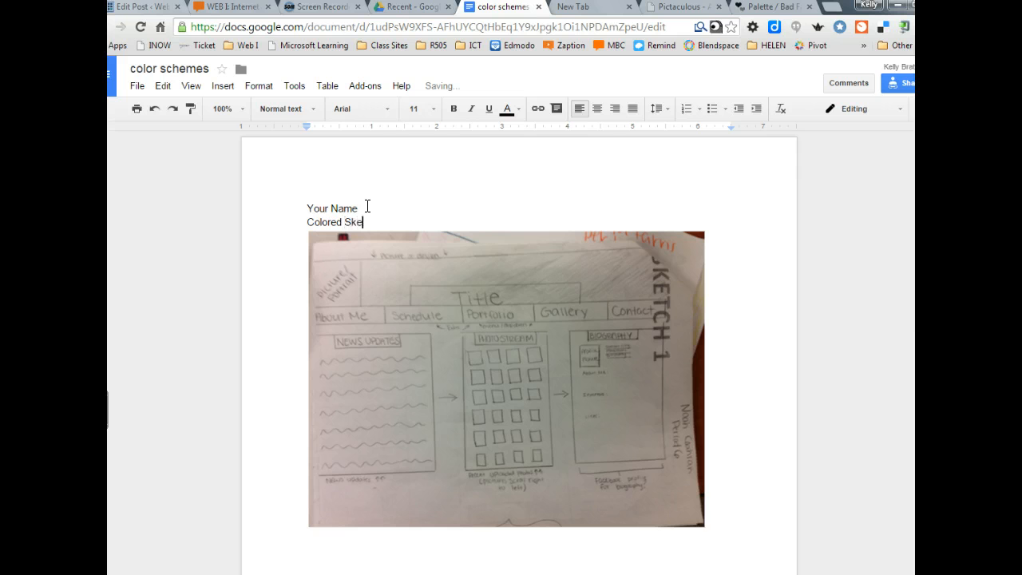
{"action": "key", "text": "Return"}
{"action": "key", "text": "ctrl+v"}
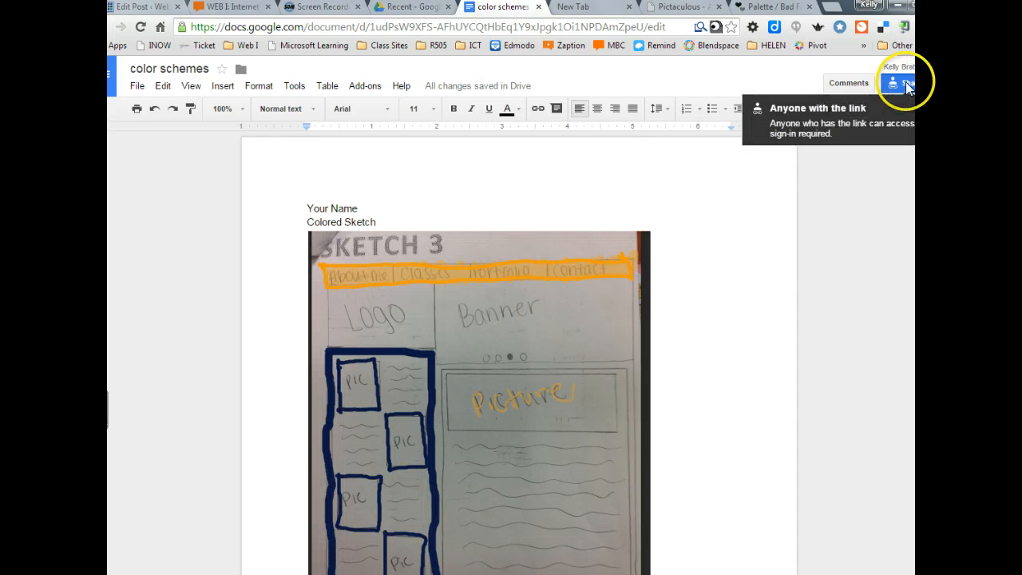
Step: Turn on view-by-link sharing for the document and copy its shareable link
{"action": "left_click", "coordinate": [904, 83]}
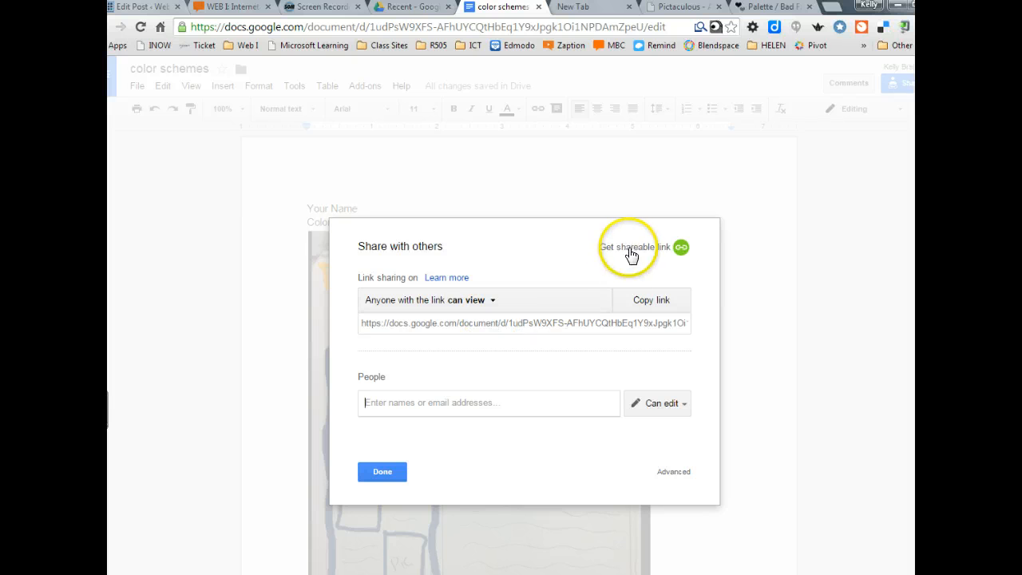
{"action": "left_click", "coordinate": [627, 249]}
{"action": "right_click", "coordinate": [479, 329]}
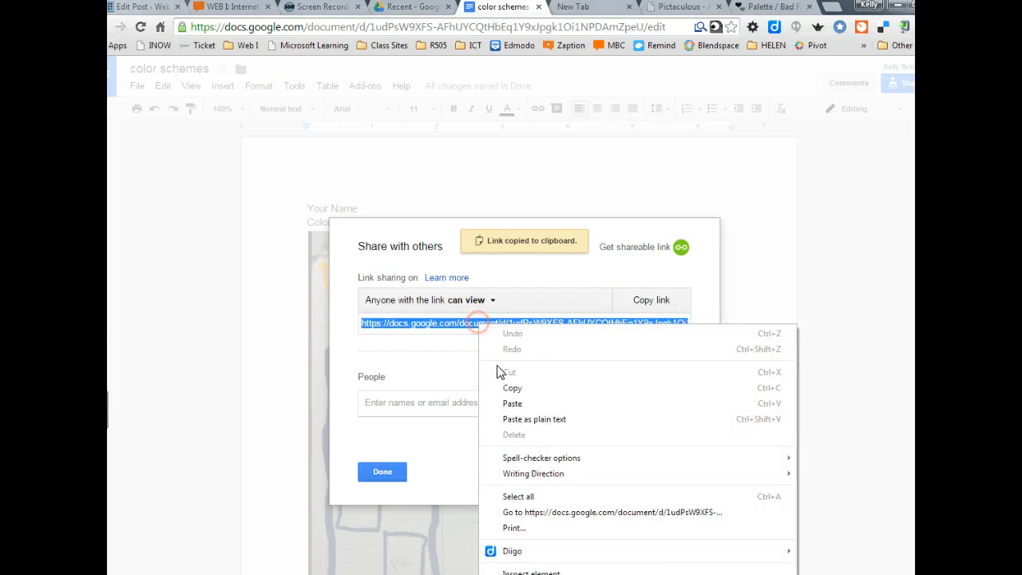
{"action": "left_click", "coordinate": [511, 387]}
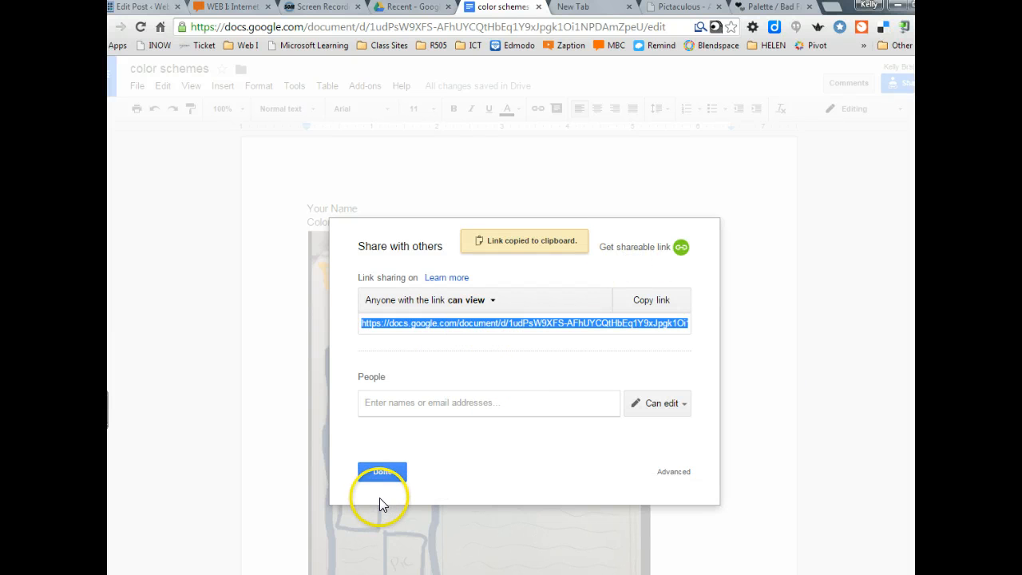